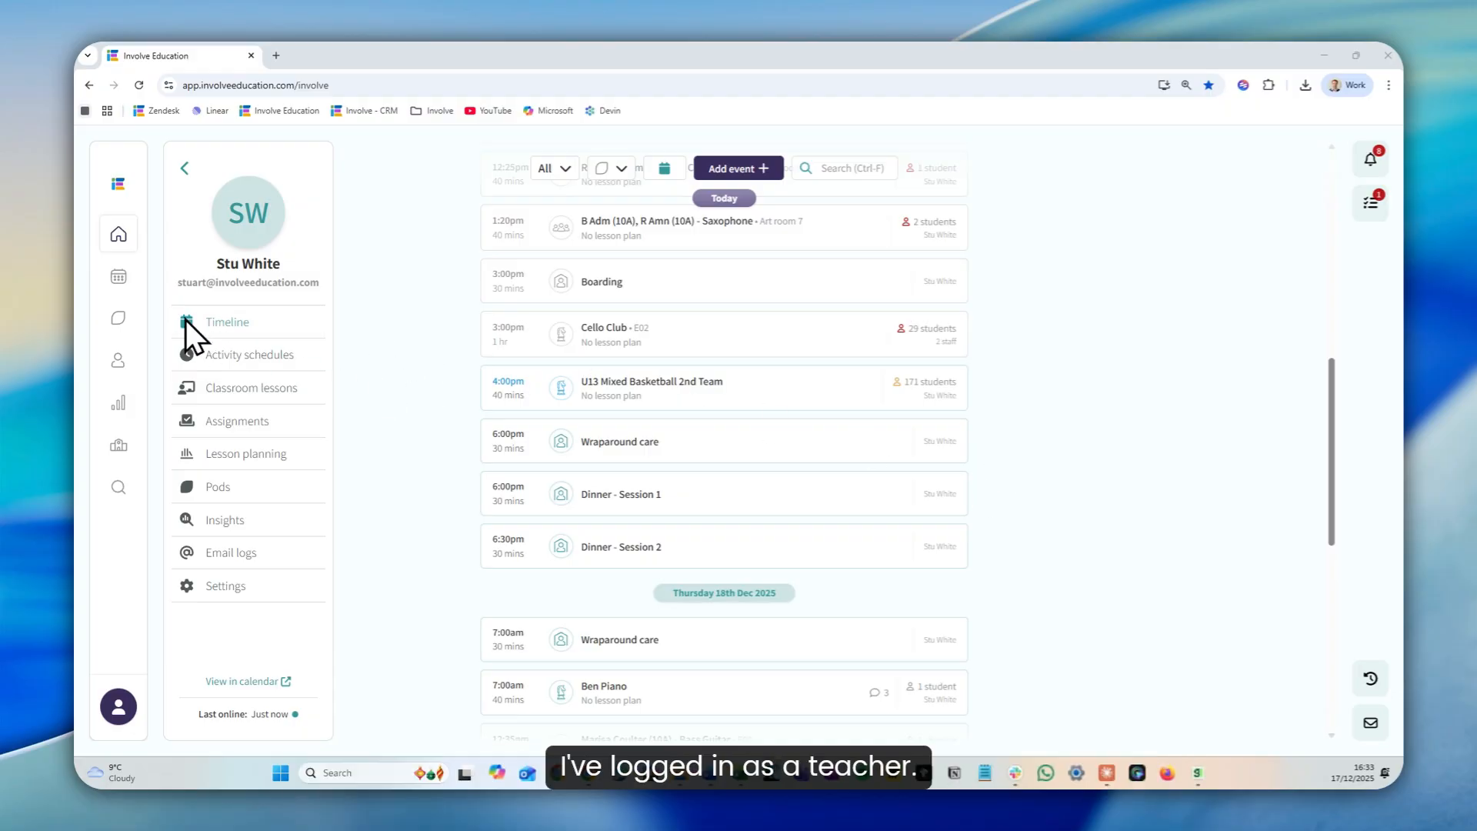
Open the calendar's saved Sports view and inspect its event type filter for fixtures
click(116, 278)
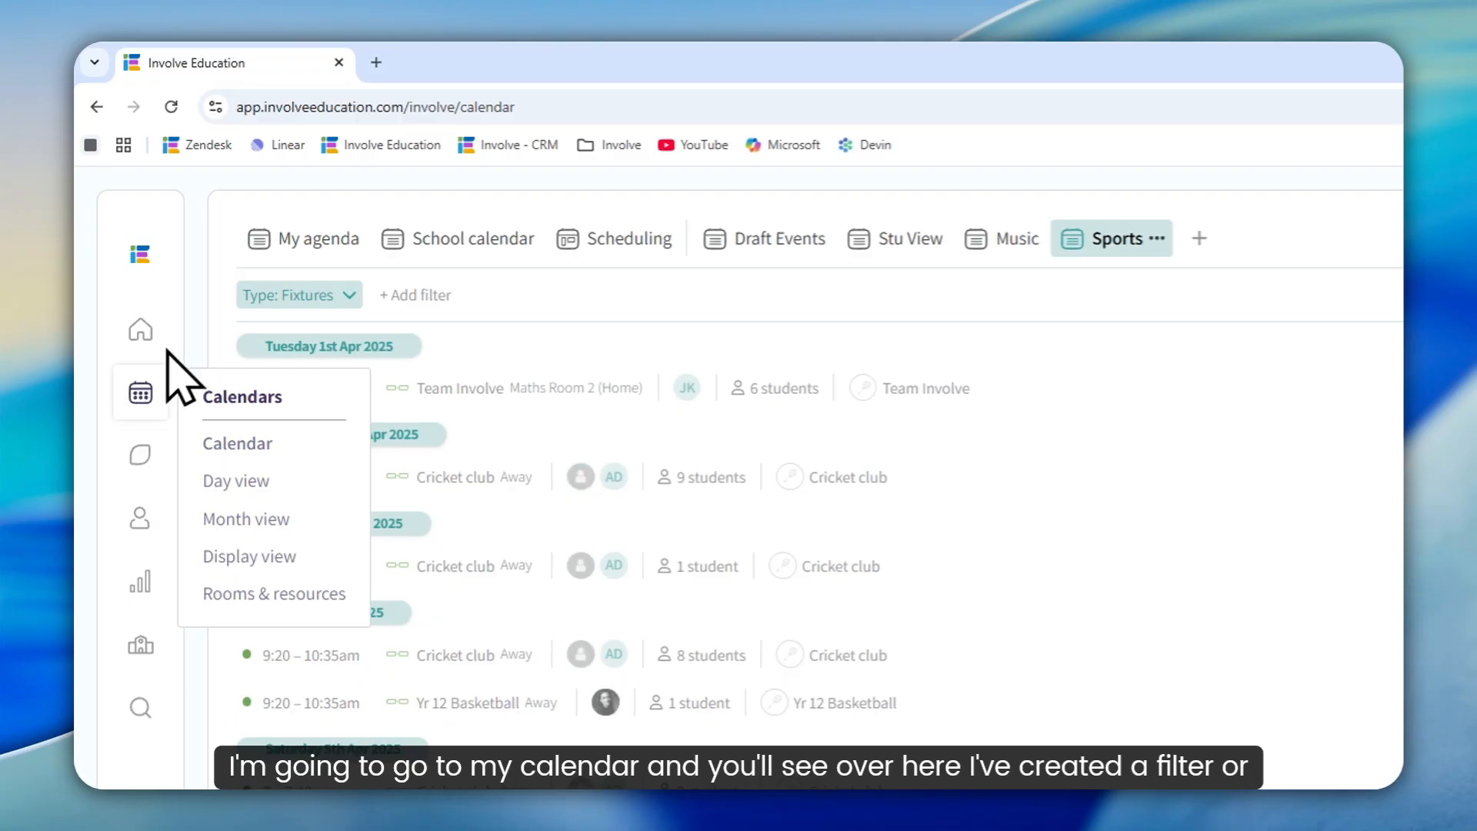
click(290, 240)
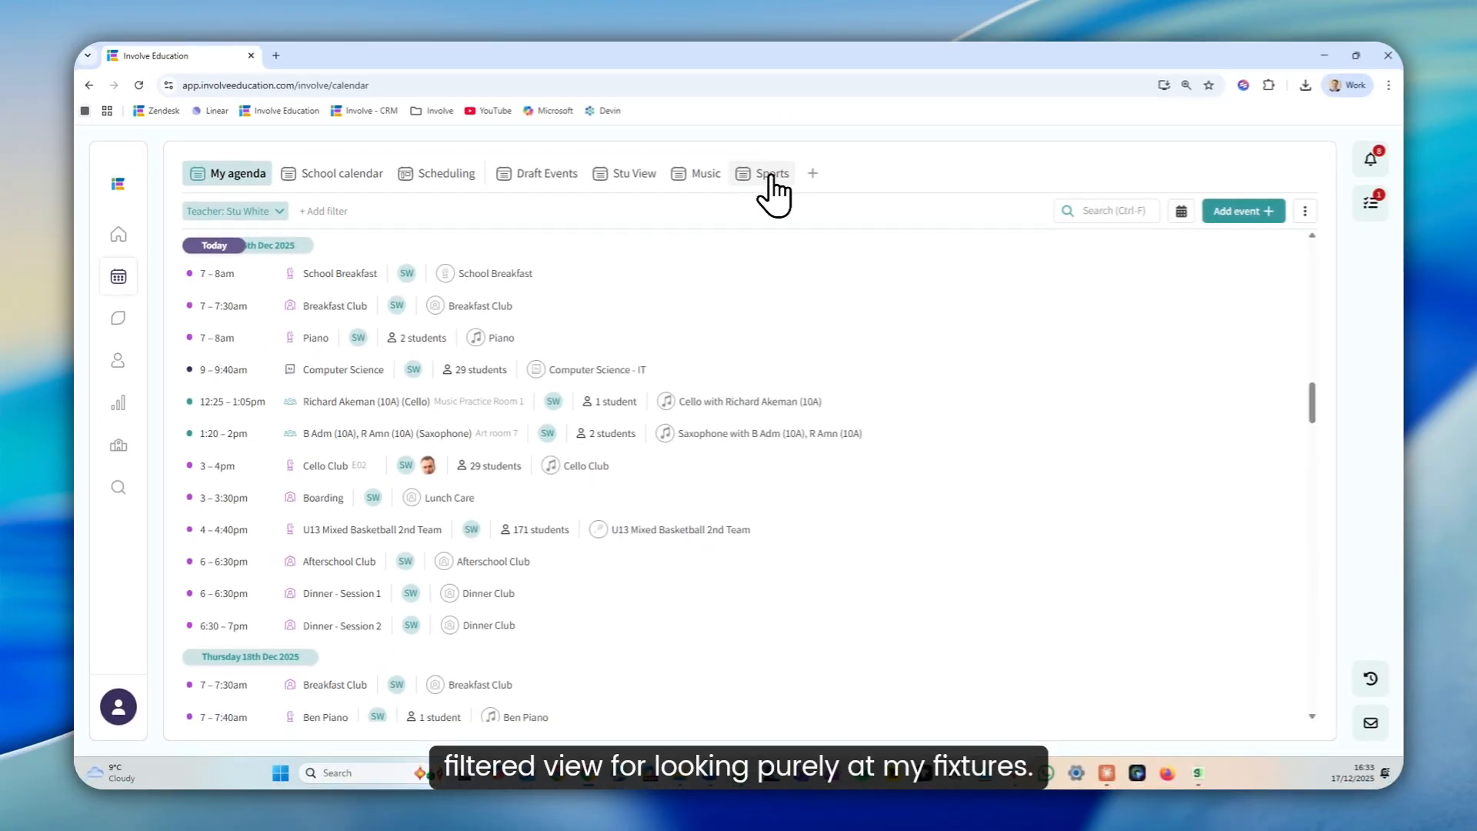
click(772, 177)
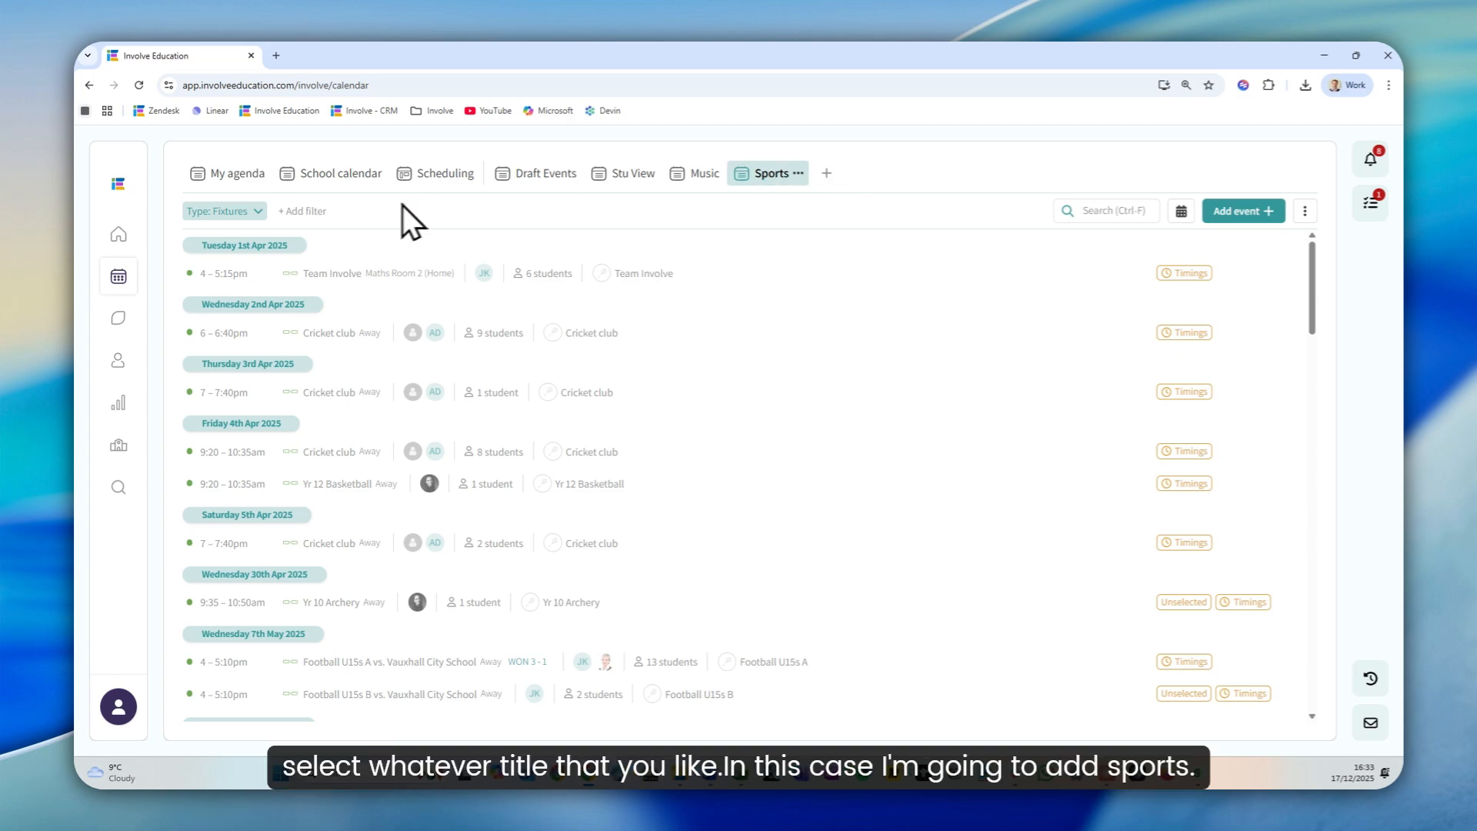
click(245, 211)
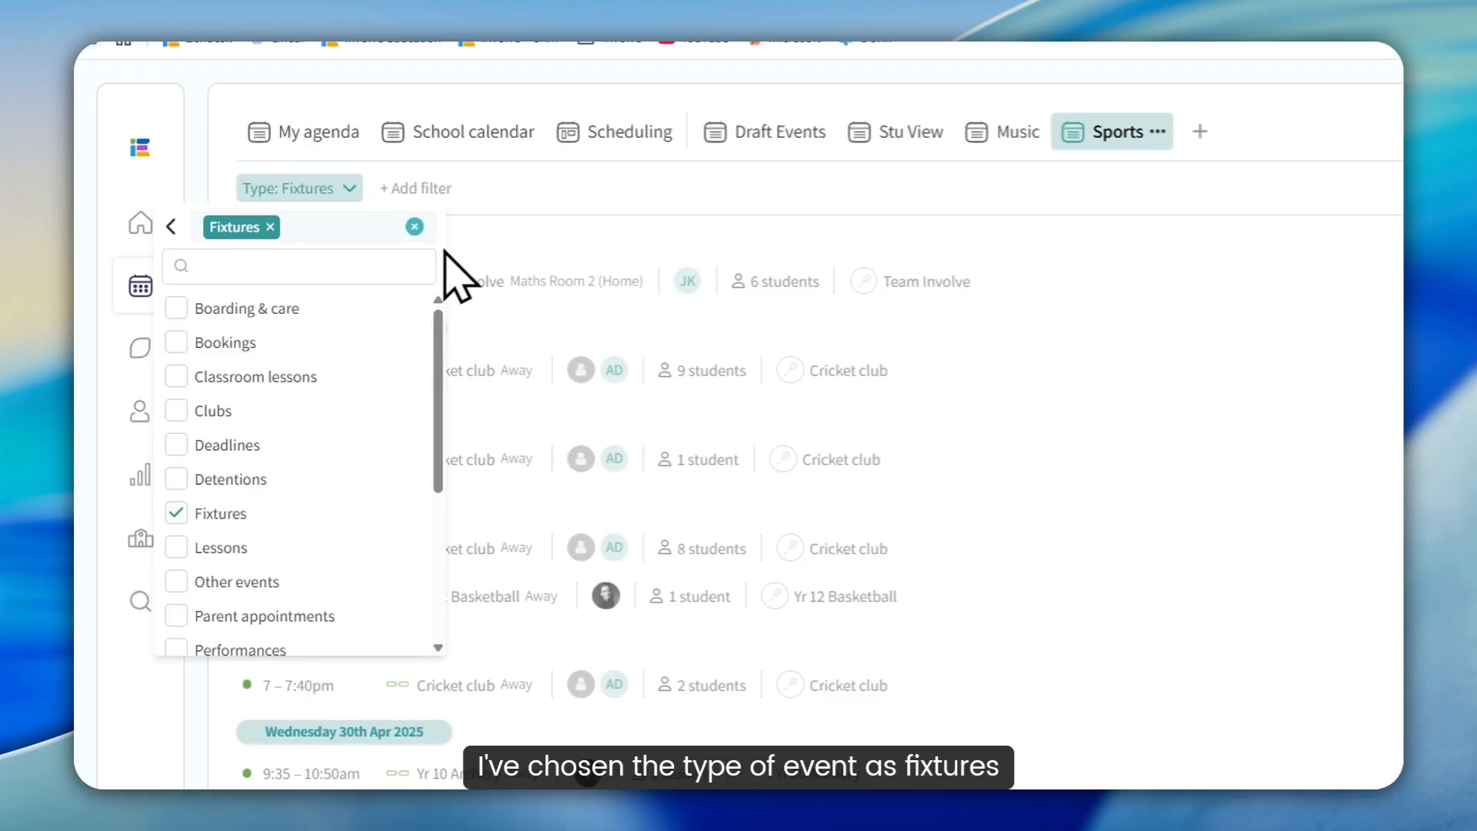
click(496, 194)
Open the draft Cricket - Boys-U11A vs. Leighton fixture of 4th Jun 2025 and go to its linked pod
scroll(584, 507, down, 3)
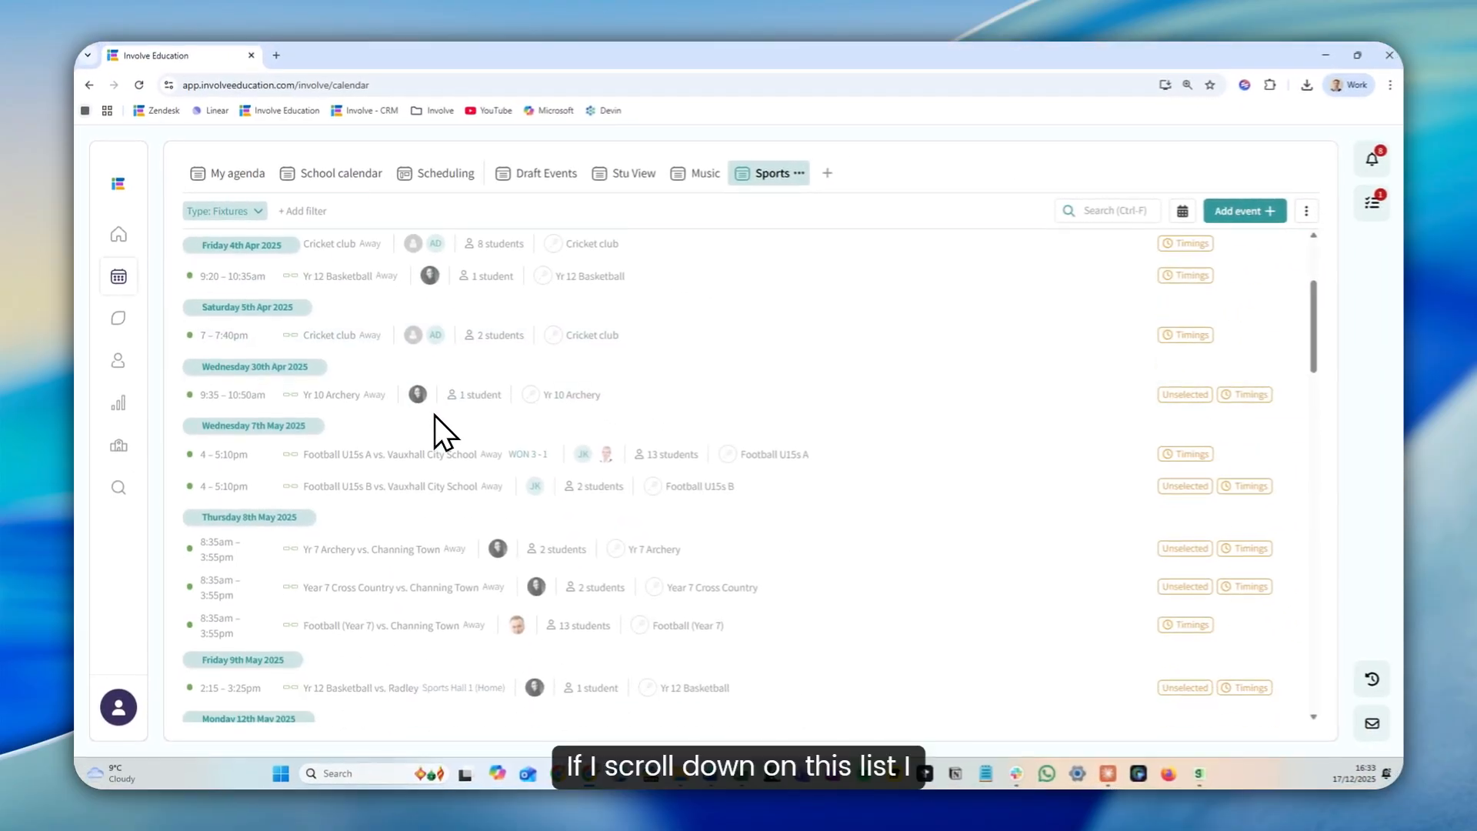
scroll(434, 414, down, 10)
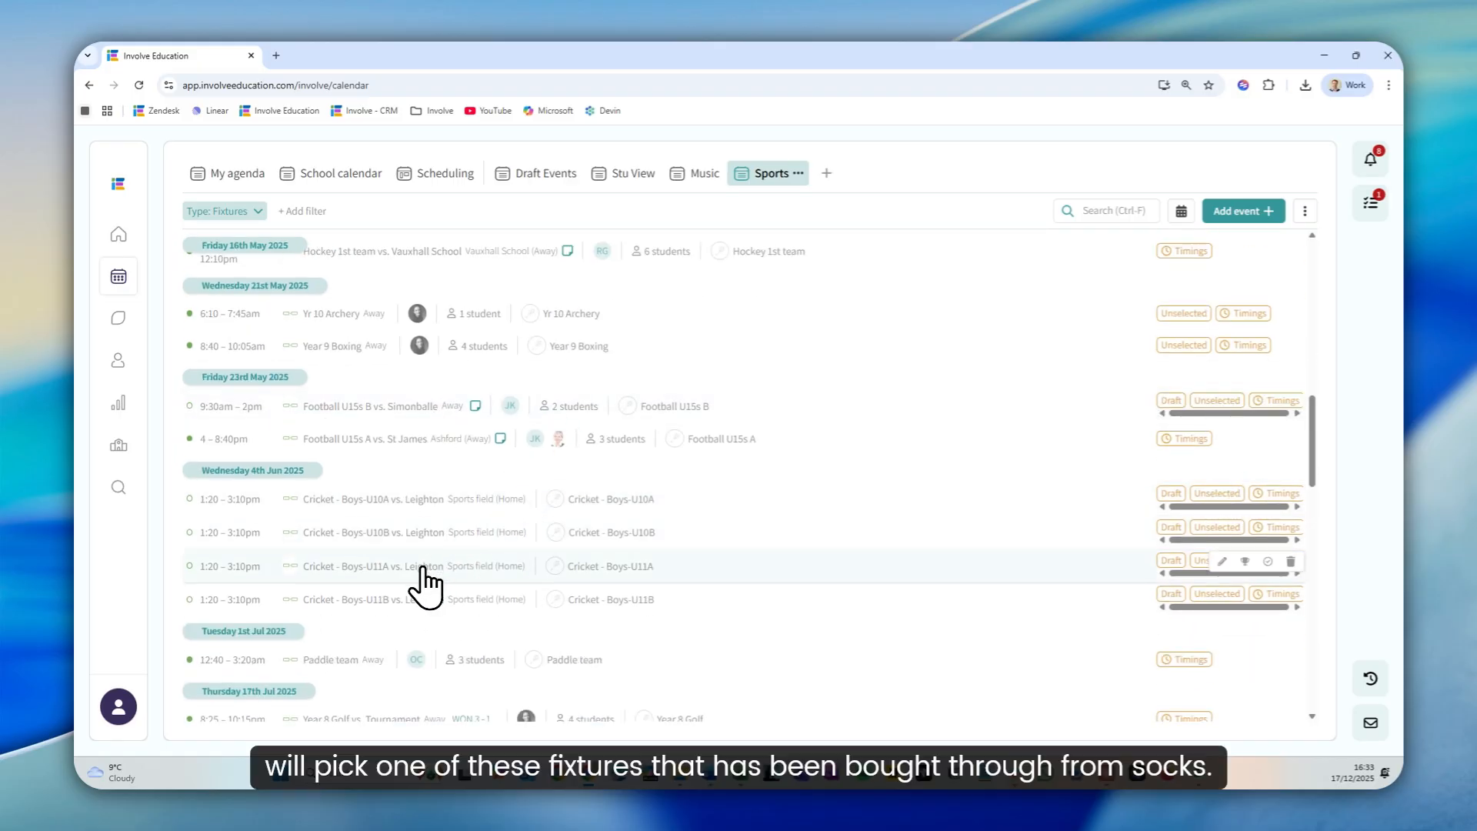
click(422, 567)
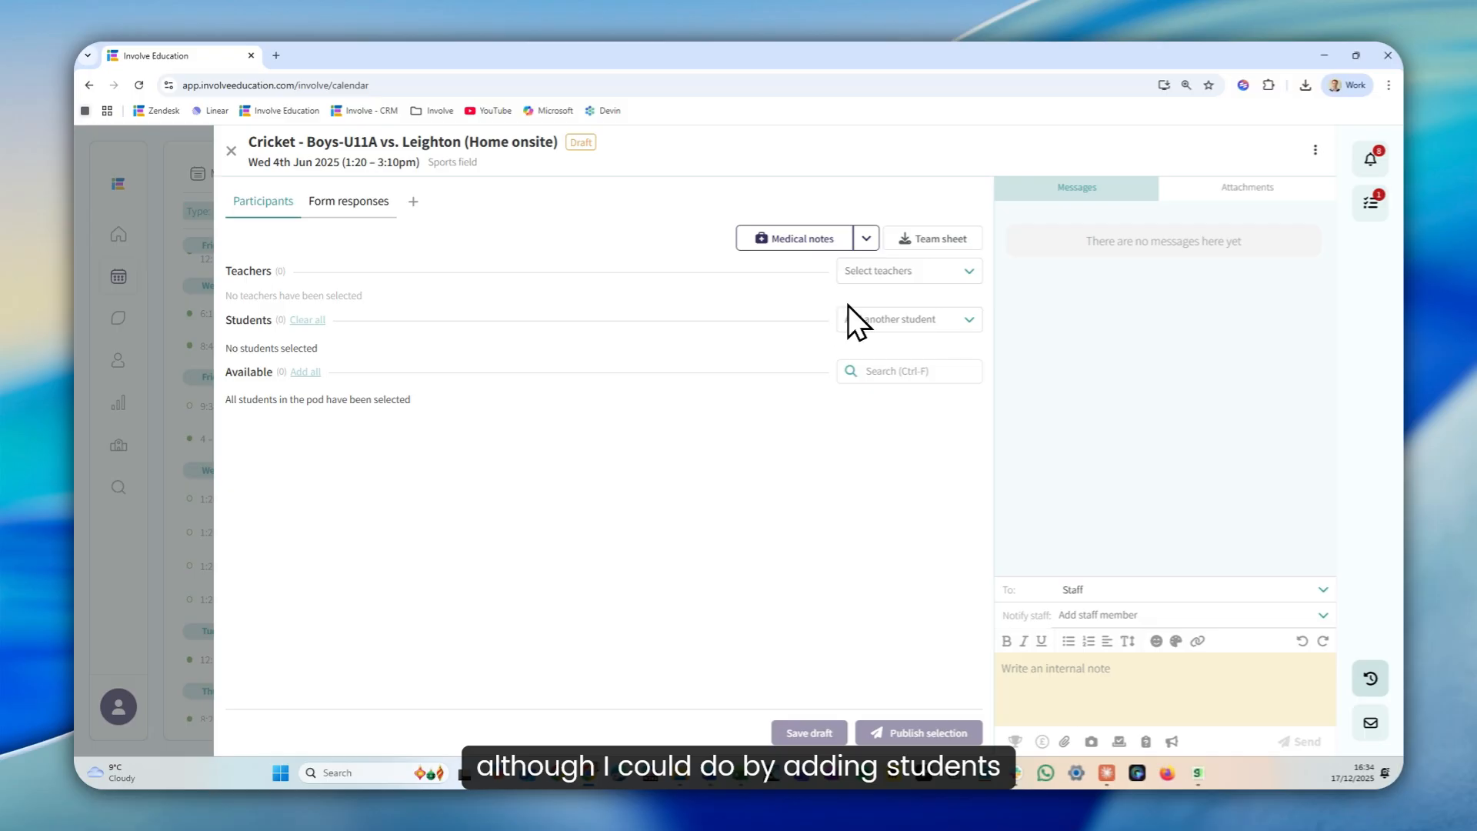
click(1314, 150)
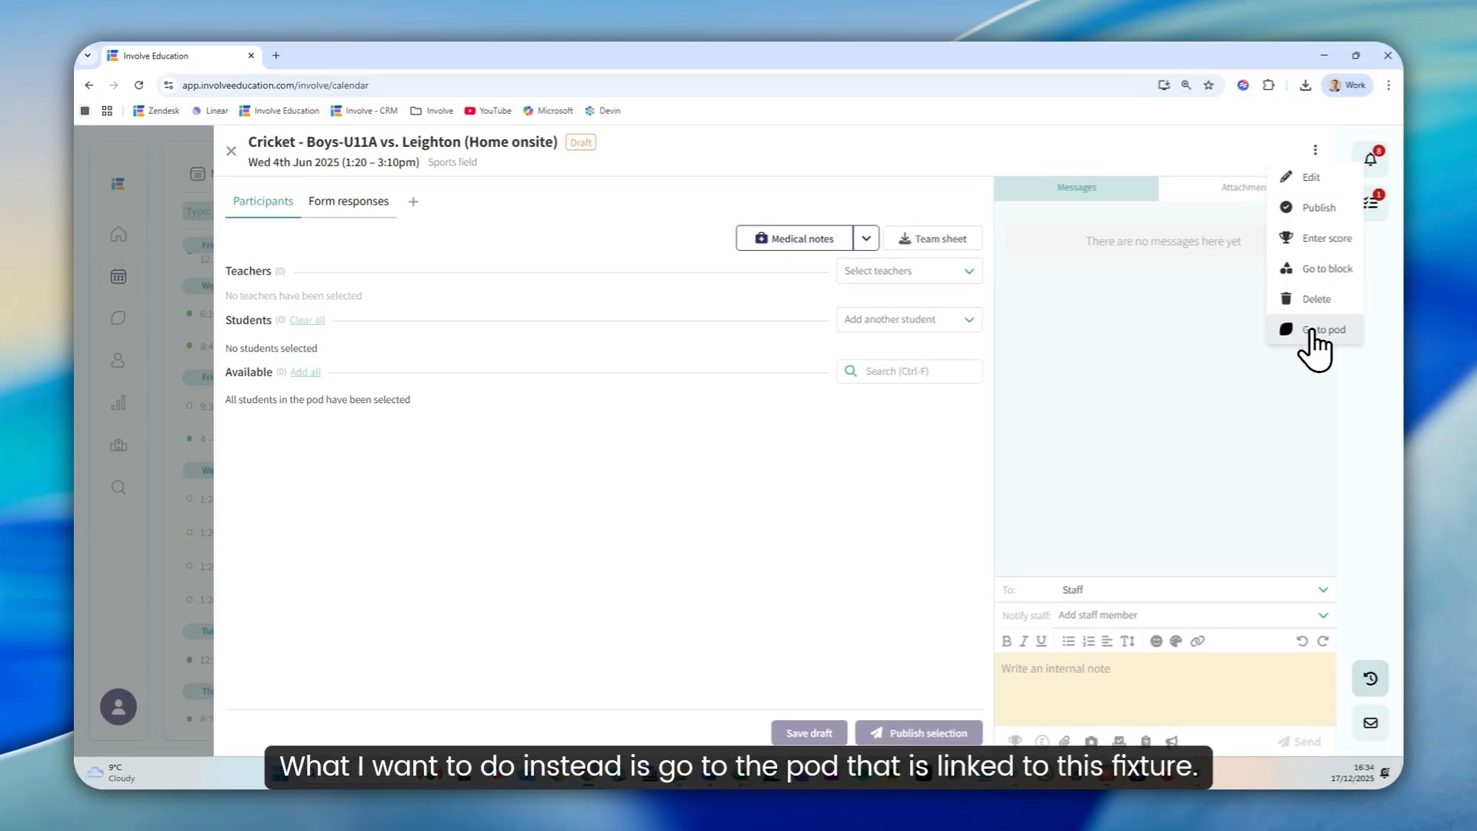
click(1317, 331)
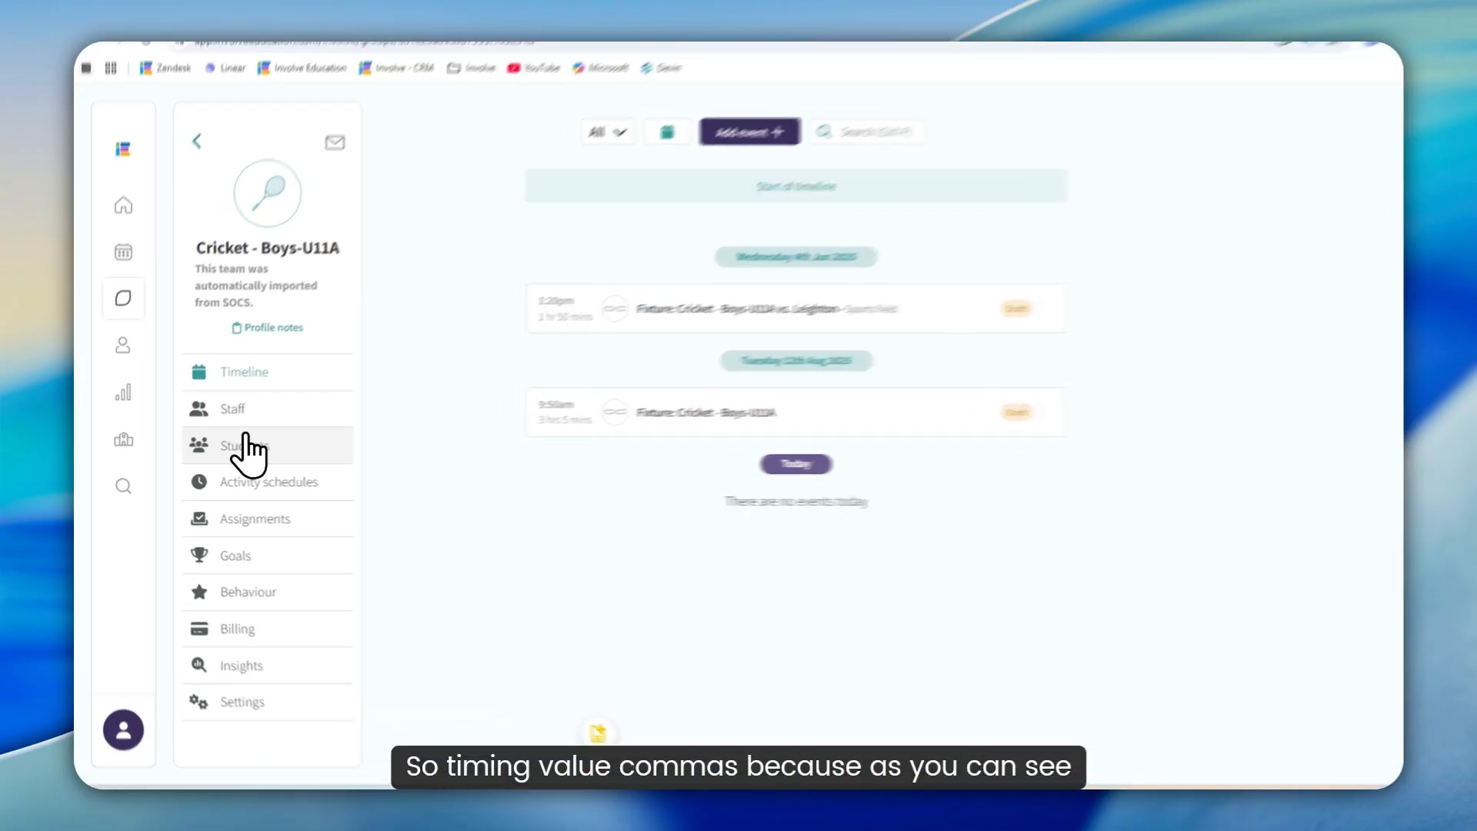
Start adding students to the Cricket - Boys-U11A pod and limit the choices to Year 11
click(244, 447)
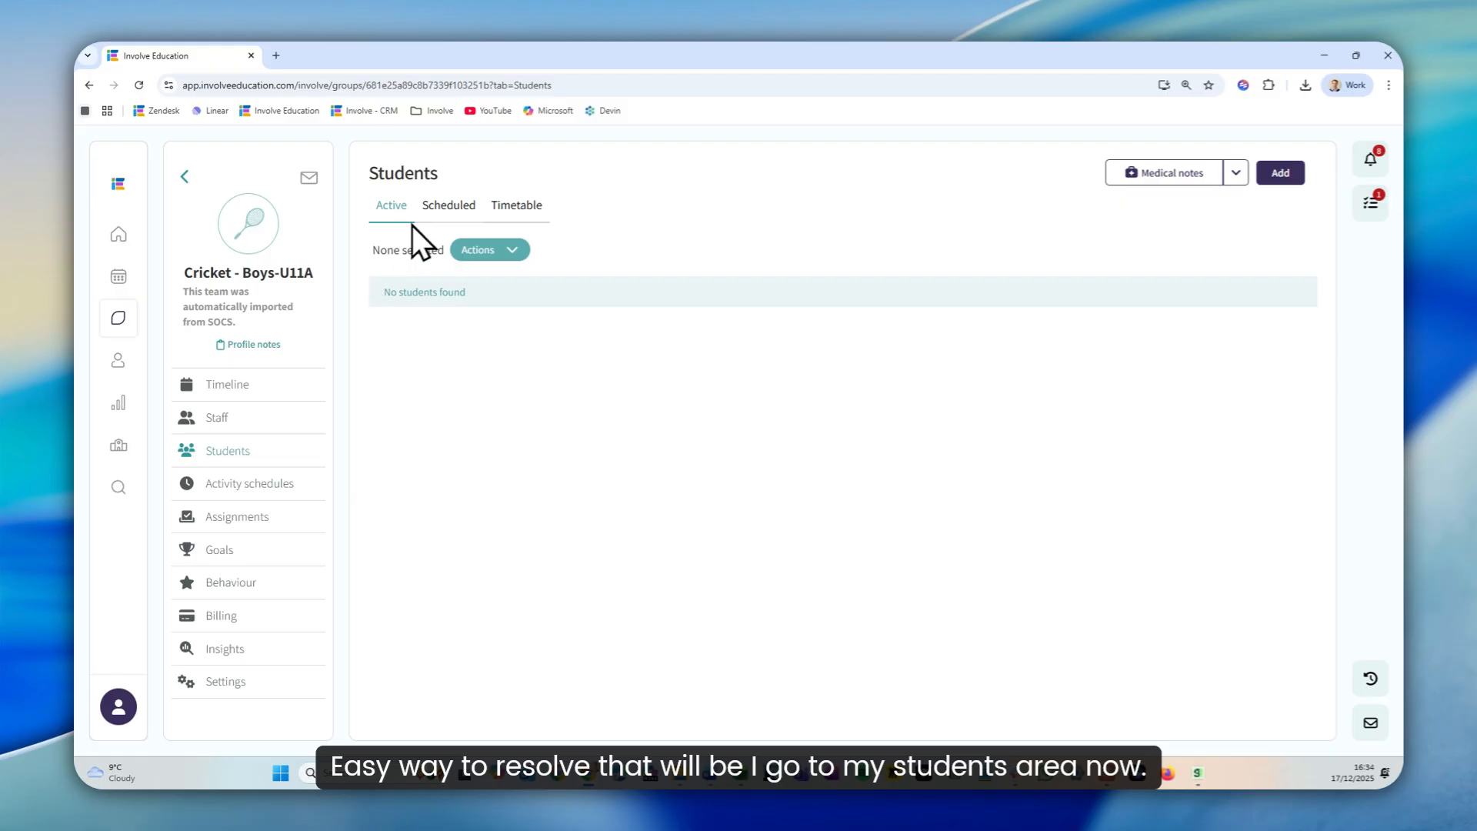
click(1265, 196)
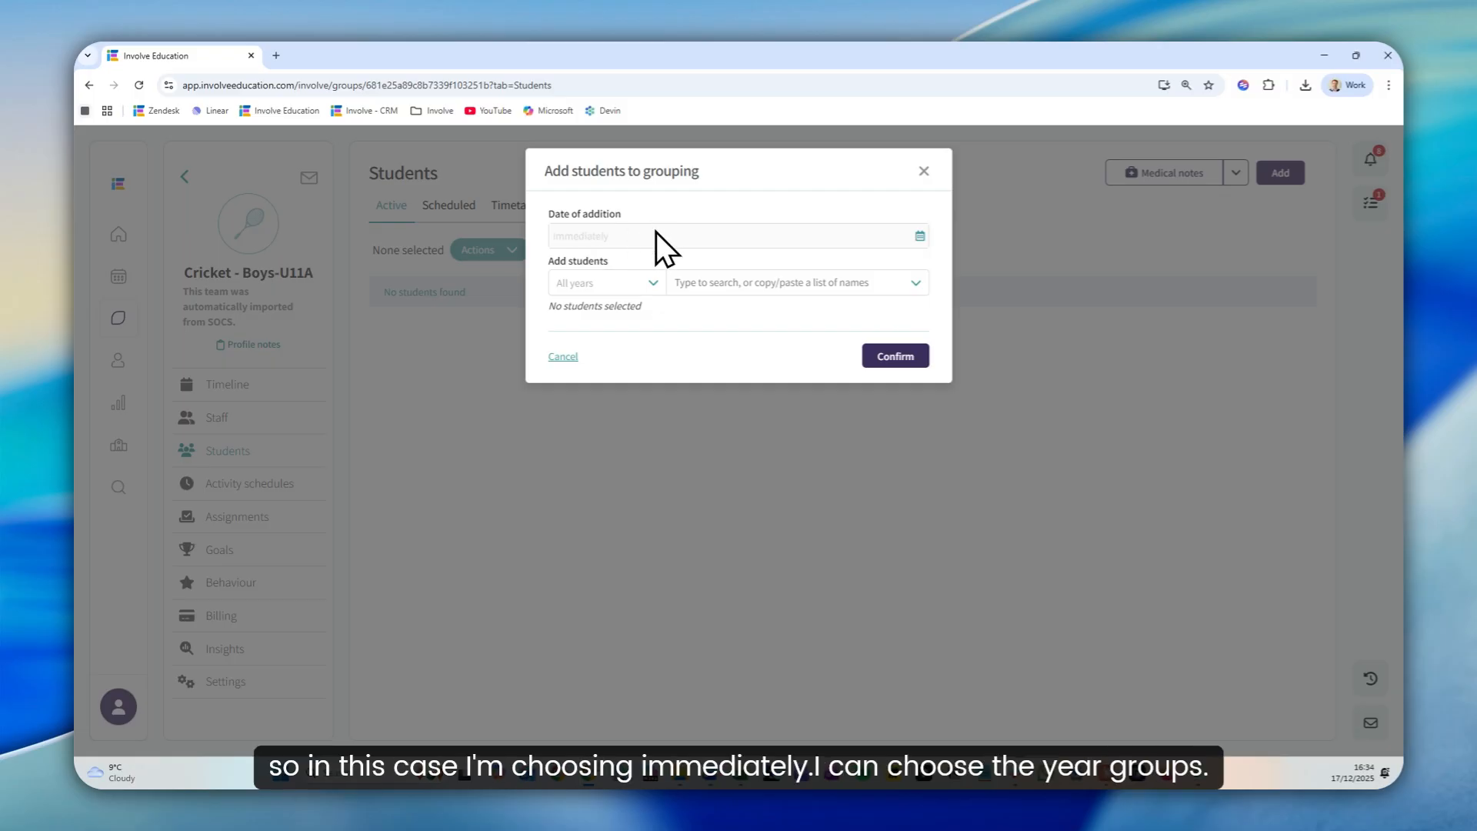
click(646, 282)
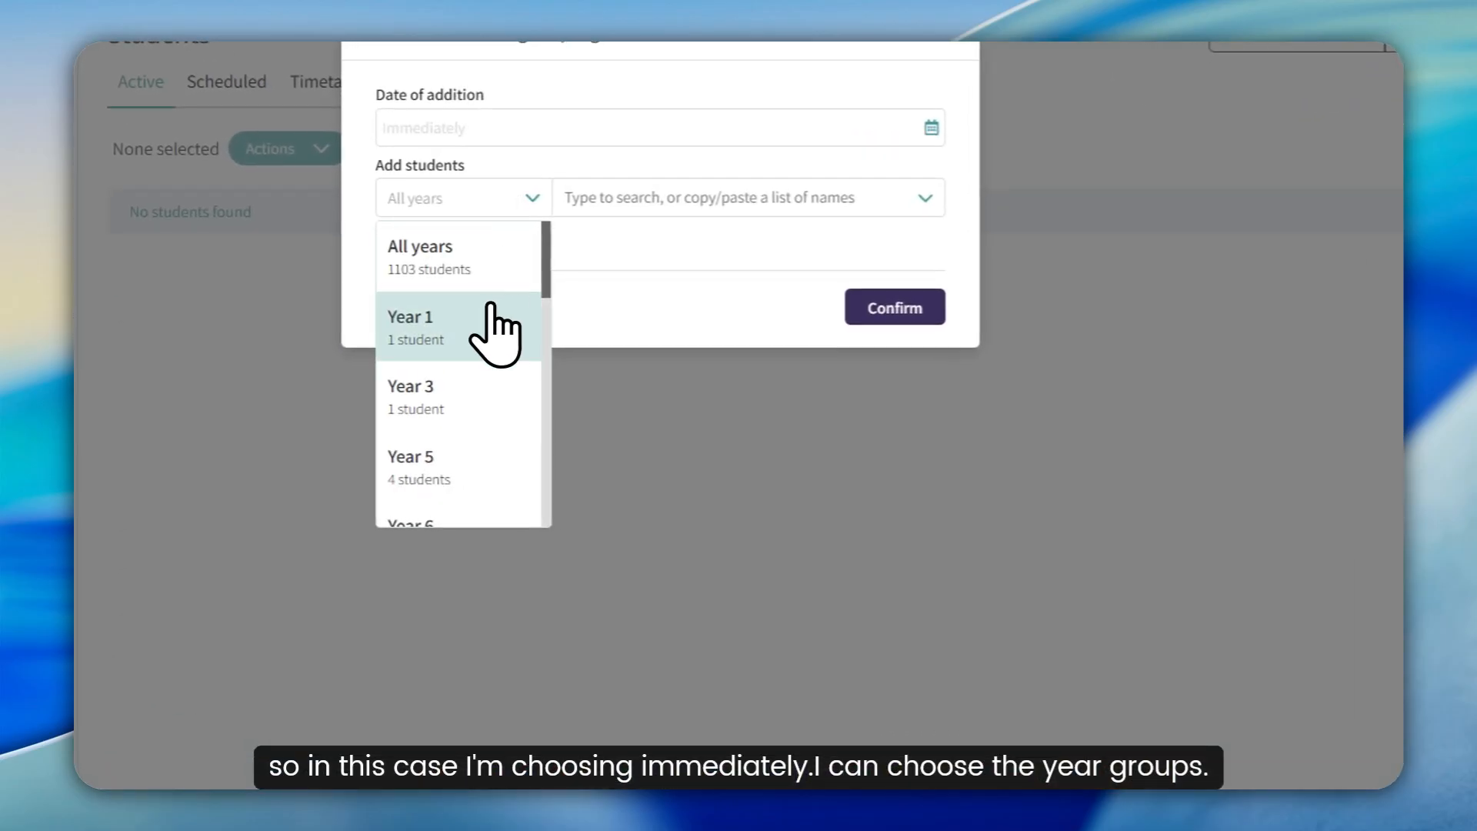
scroll(491, 330, down, 5)
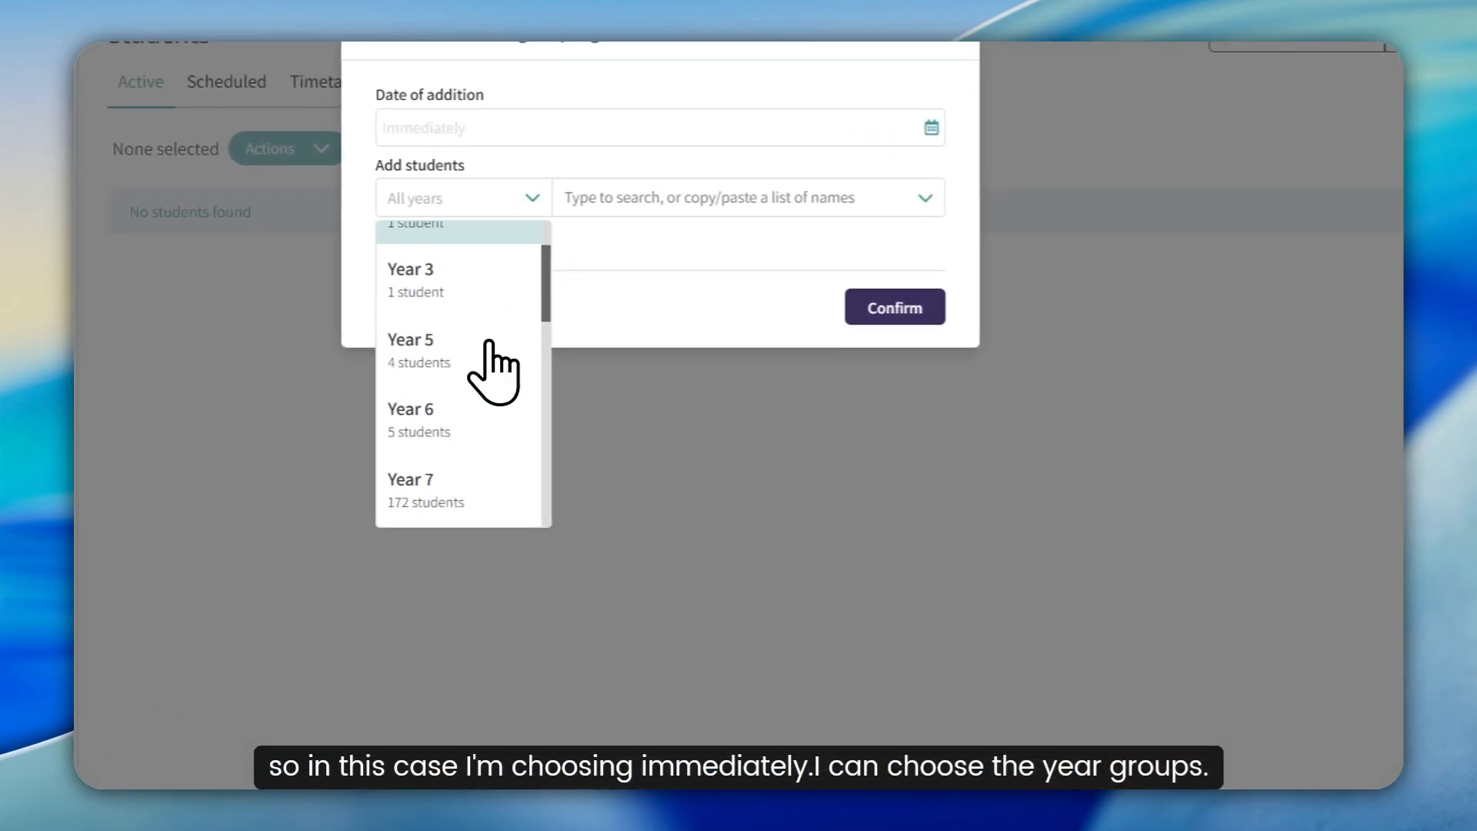
click(431, 478)
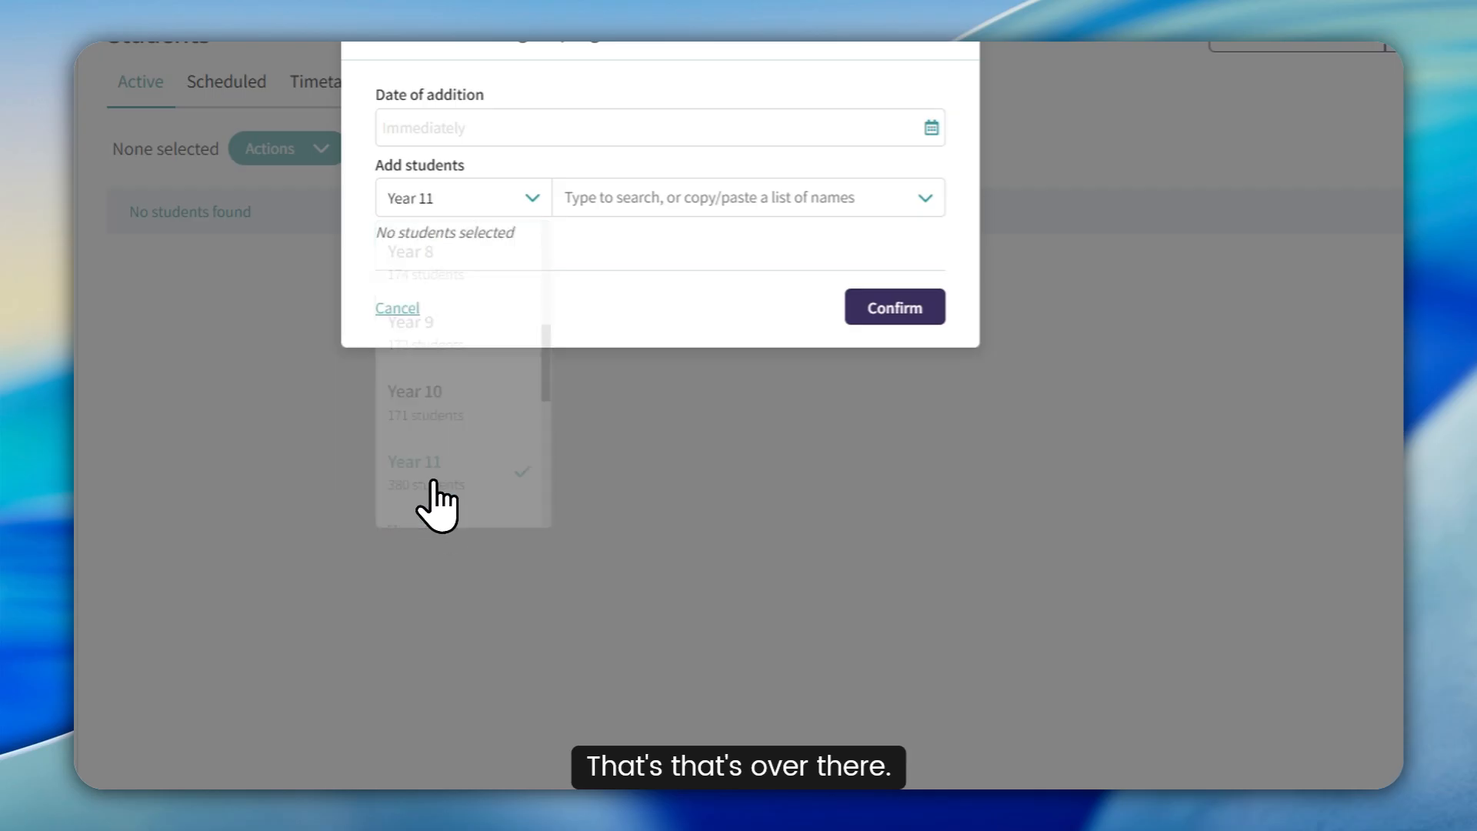
Select six individual students from class 11/11A and add them to the pod with immediate effect
click(682, 206)
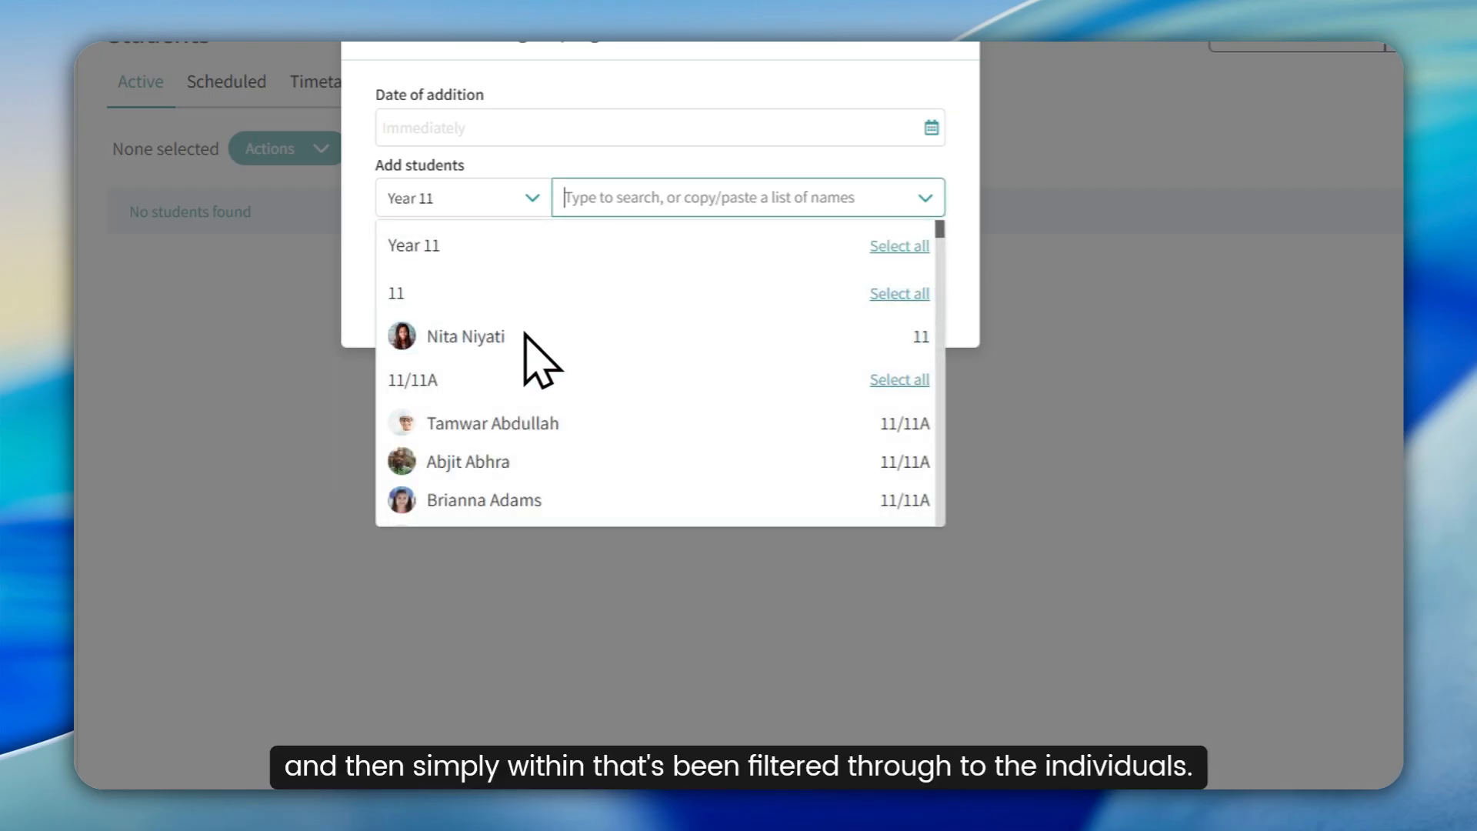
scroll(517, 394, down, 3)
scroll(514, 384, up, 1)
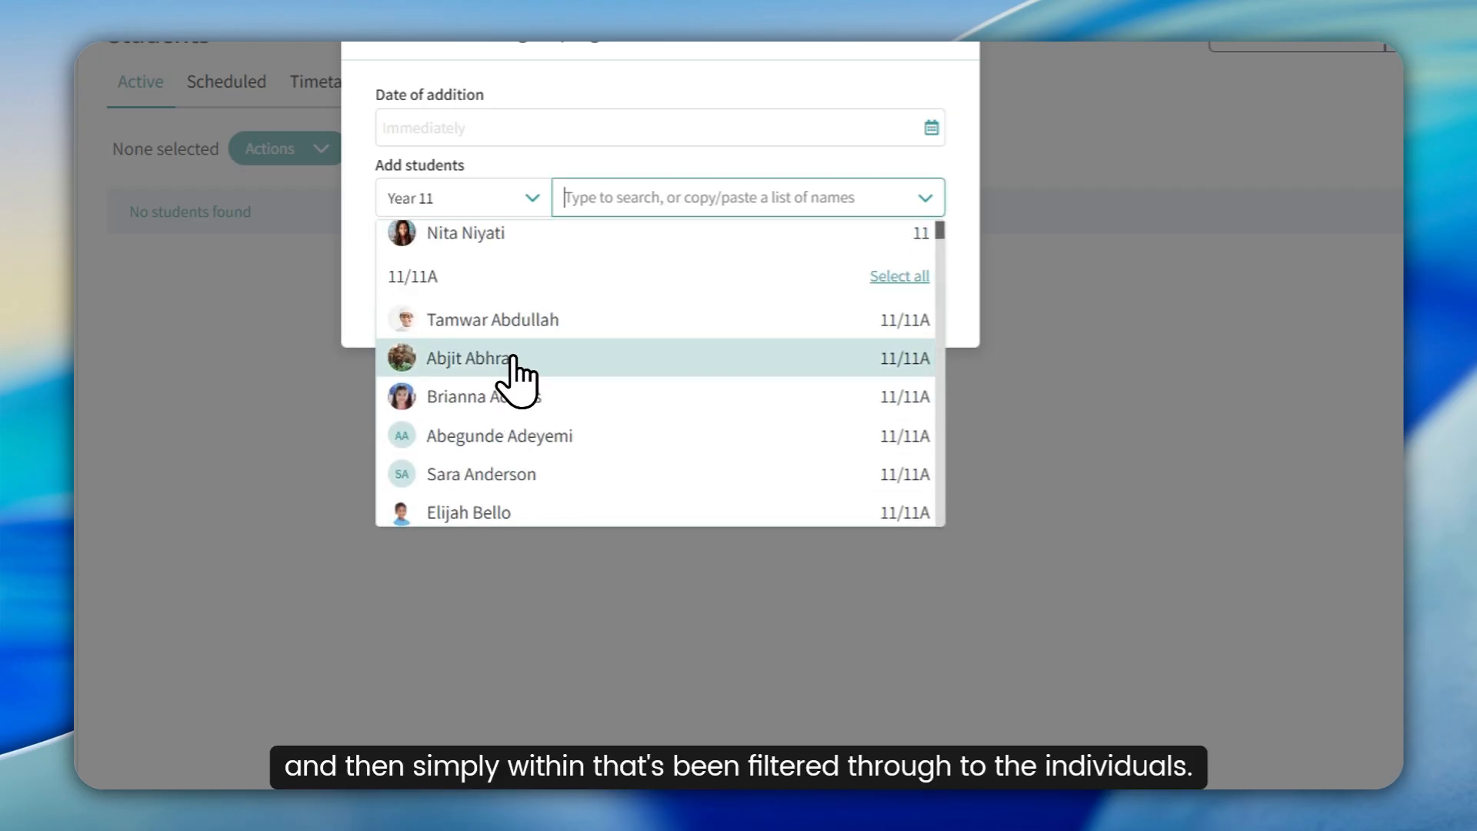
click(513, 359)
scroll(538, 415, down, 2)
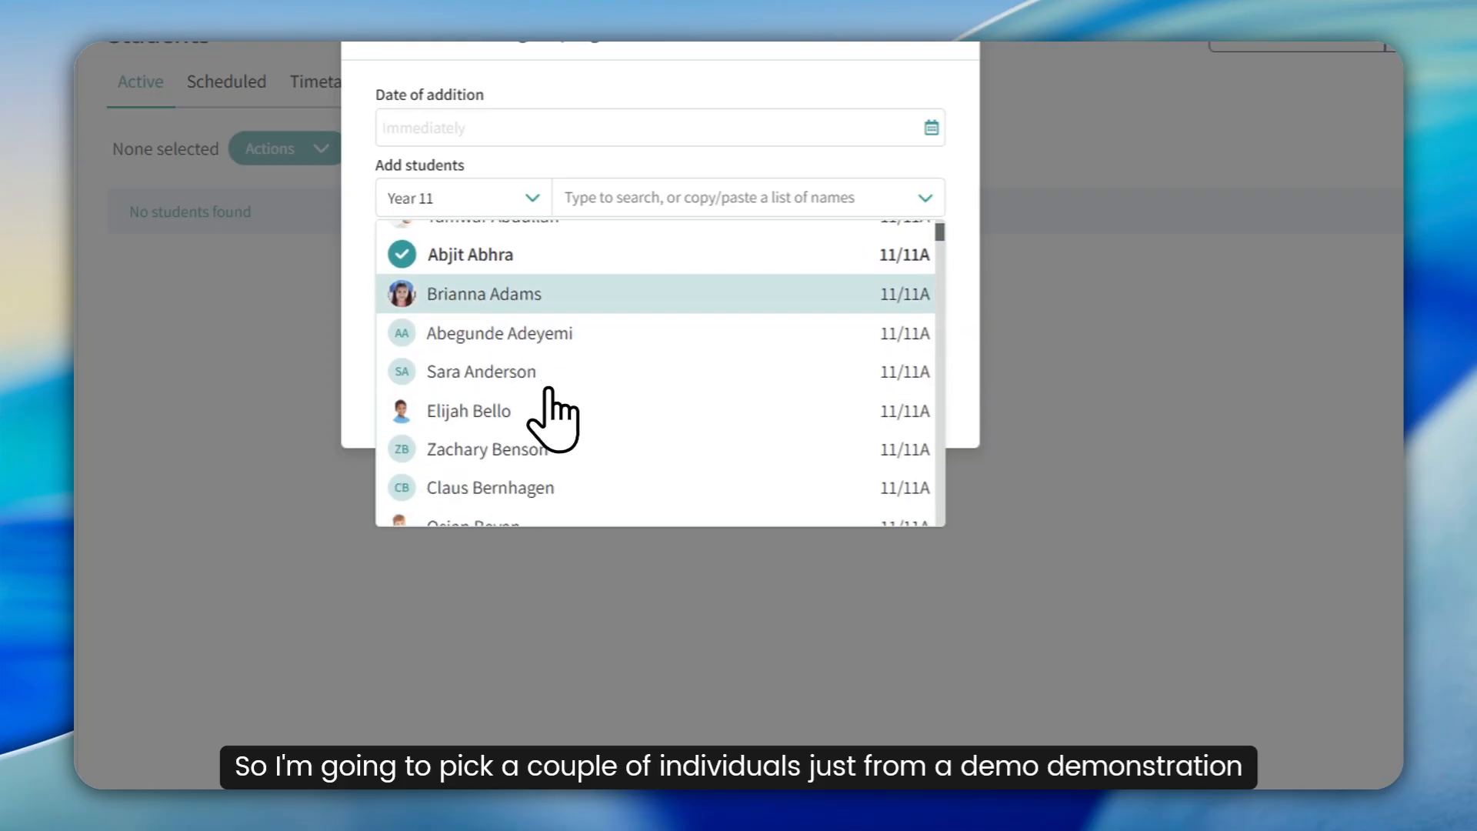
click(523, 410)
scroll(570, 408, down, 3)
click(540, 424)
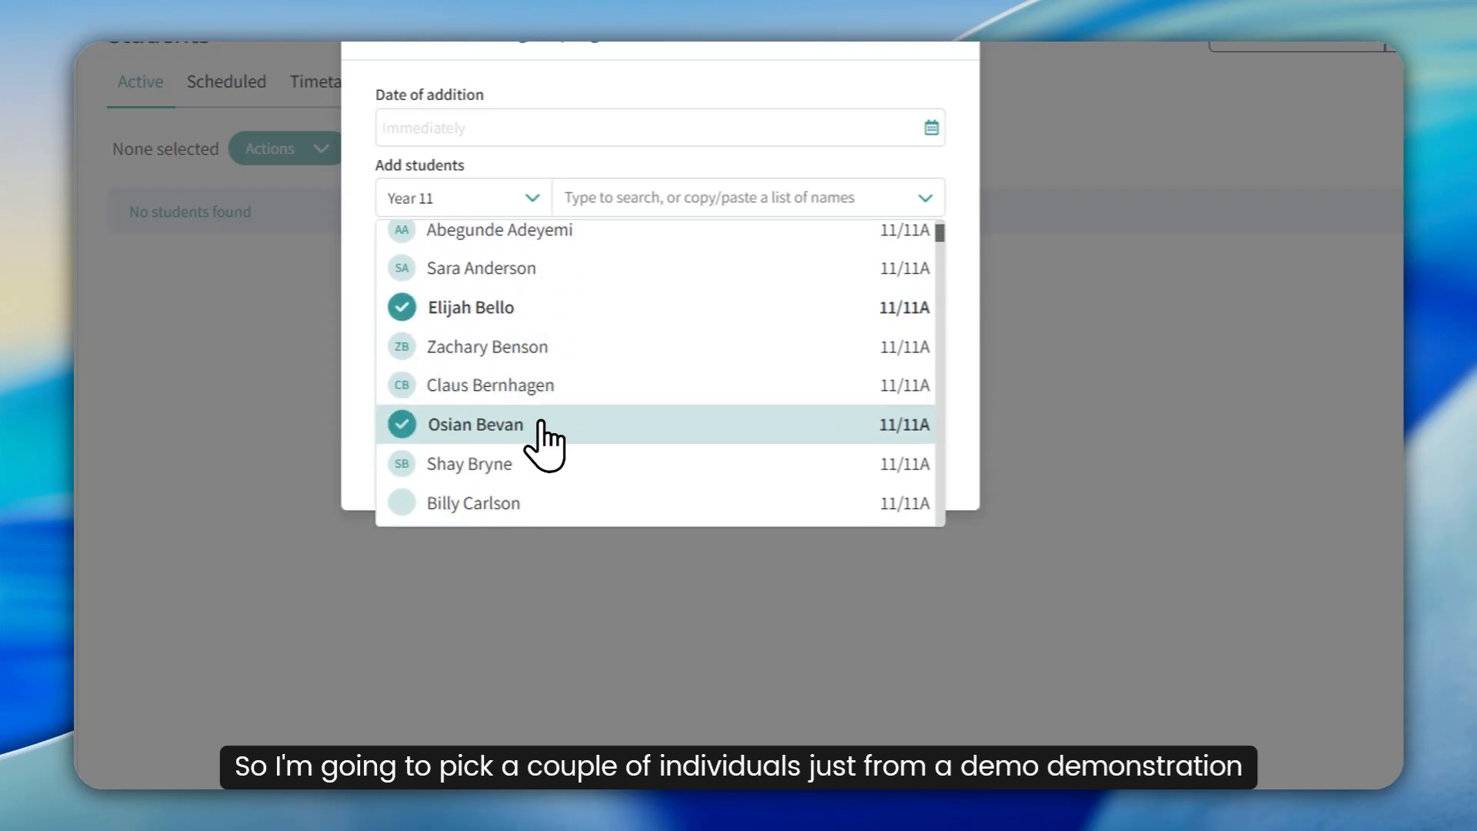
scroll(554, 400, down, 3)
click(536, 404)
scroll(562, 392, down, 2)
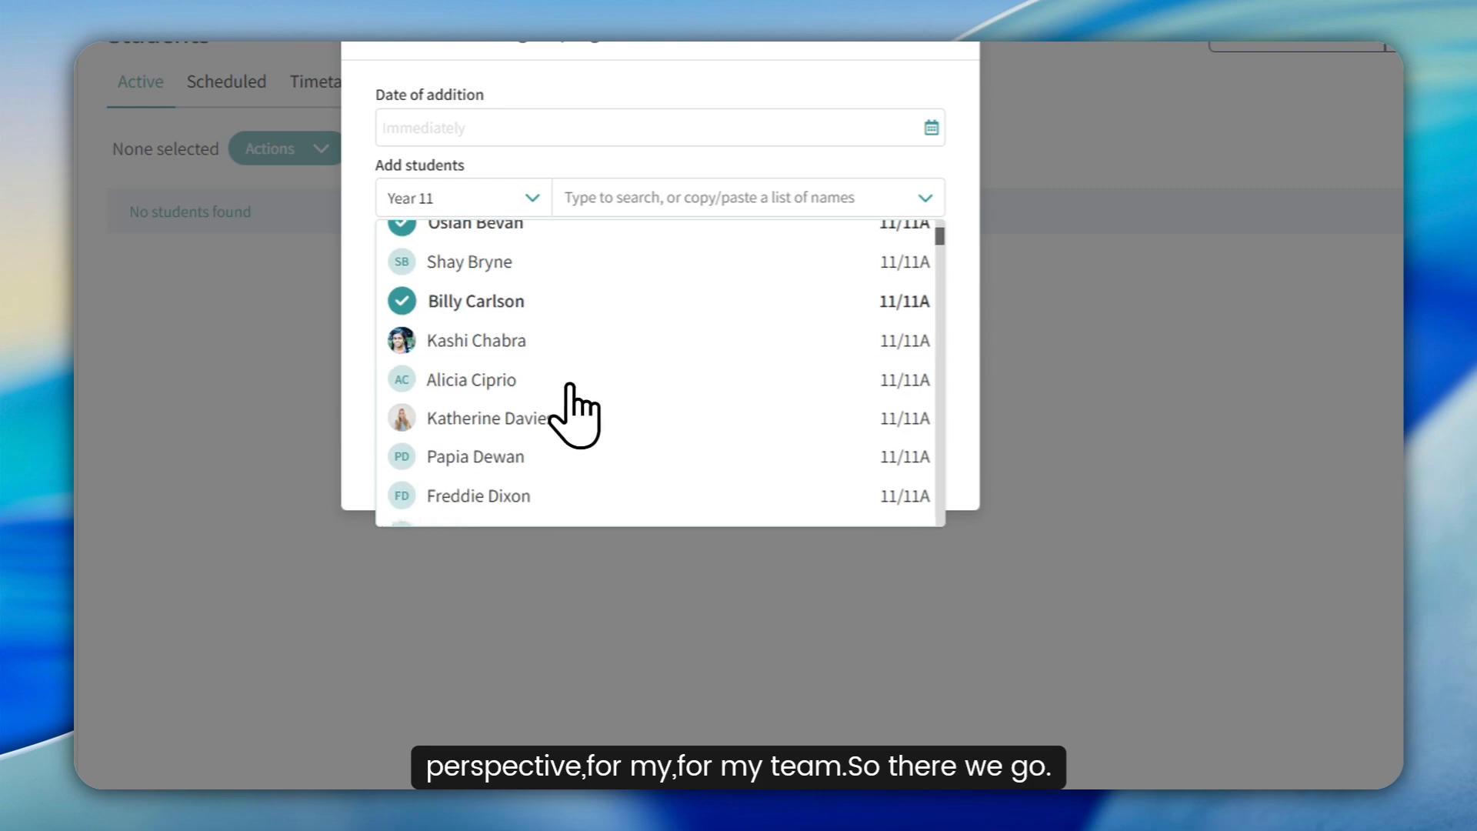
scroll(527, 404, down, 3)
click(523, 389)
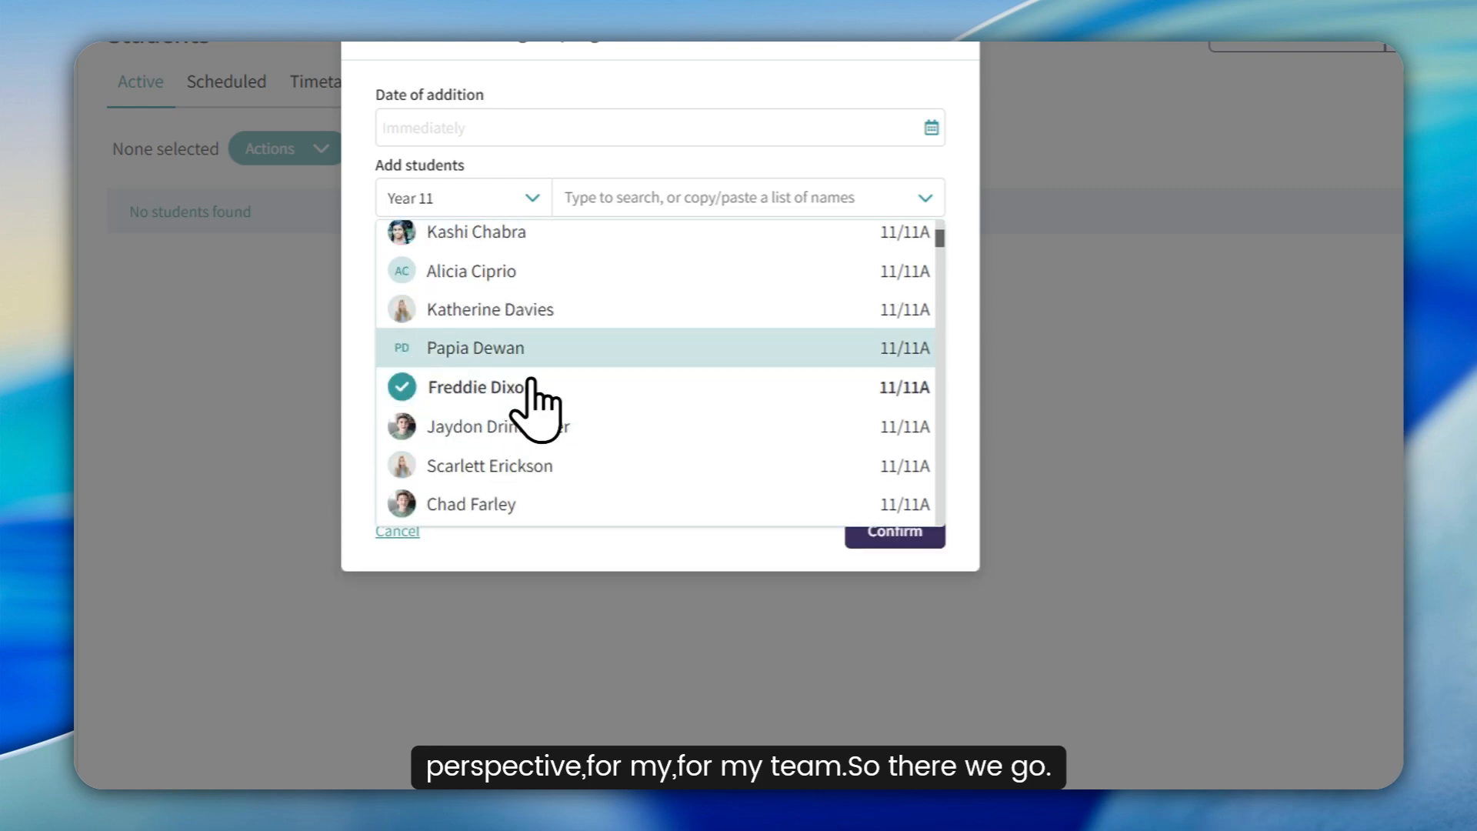
scroll(569, 400, down, 3)
click(516, 404)
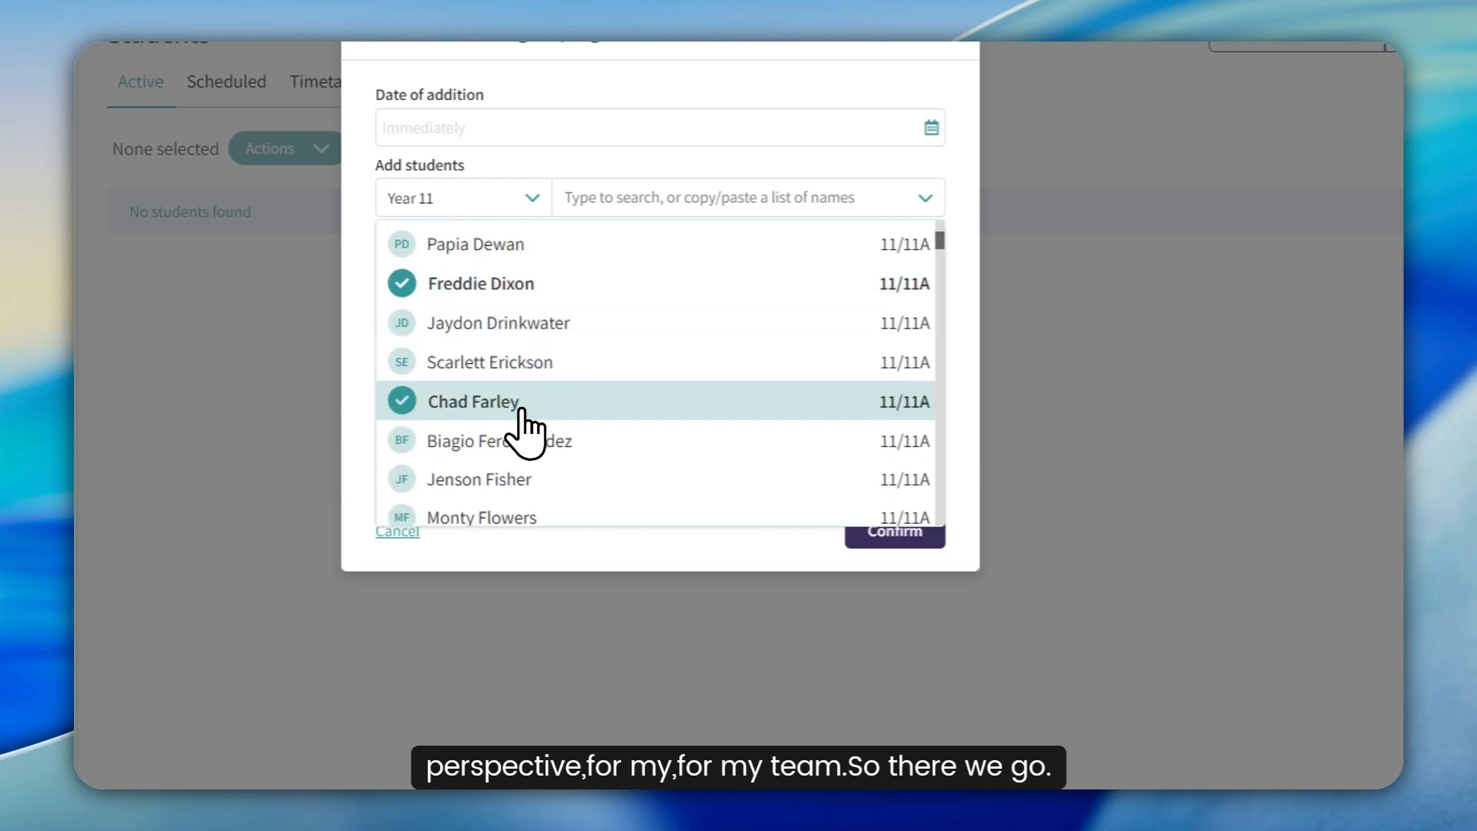
click(705, 530)
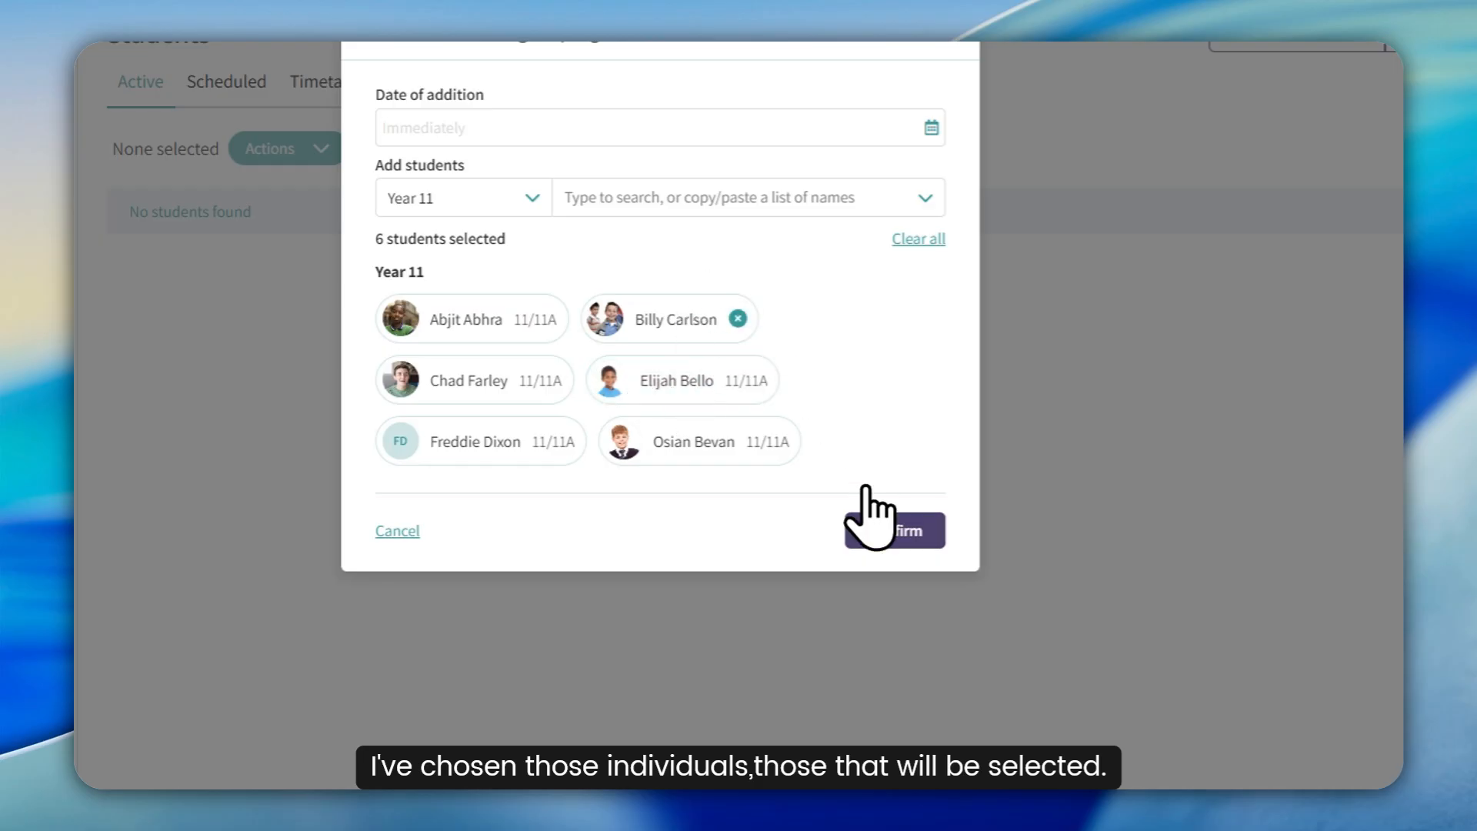
click(878, 529)
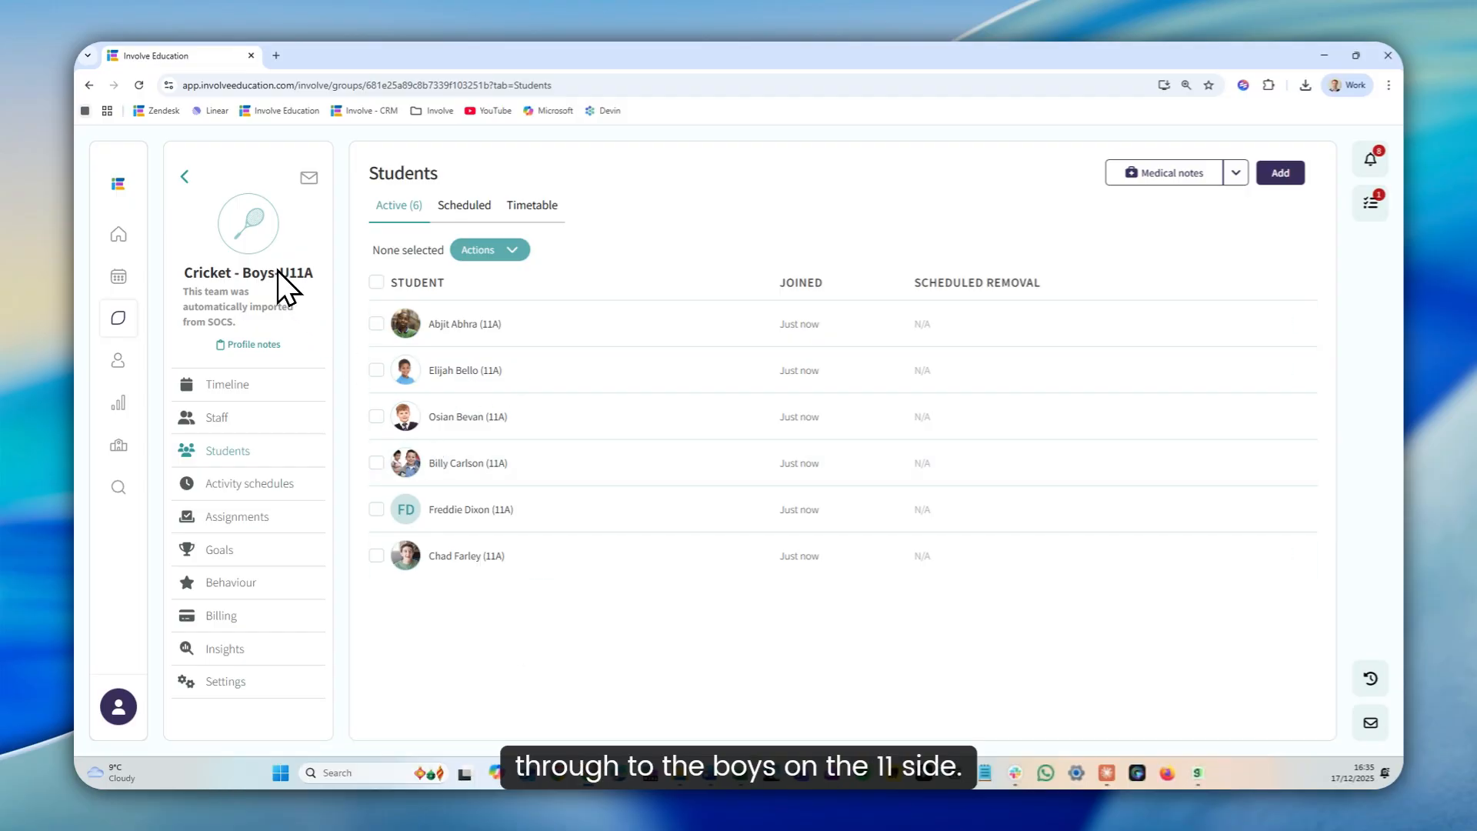
Examine the options for adding weekly sessions in the pod's activity schedules without saving any
click(270, 484)
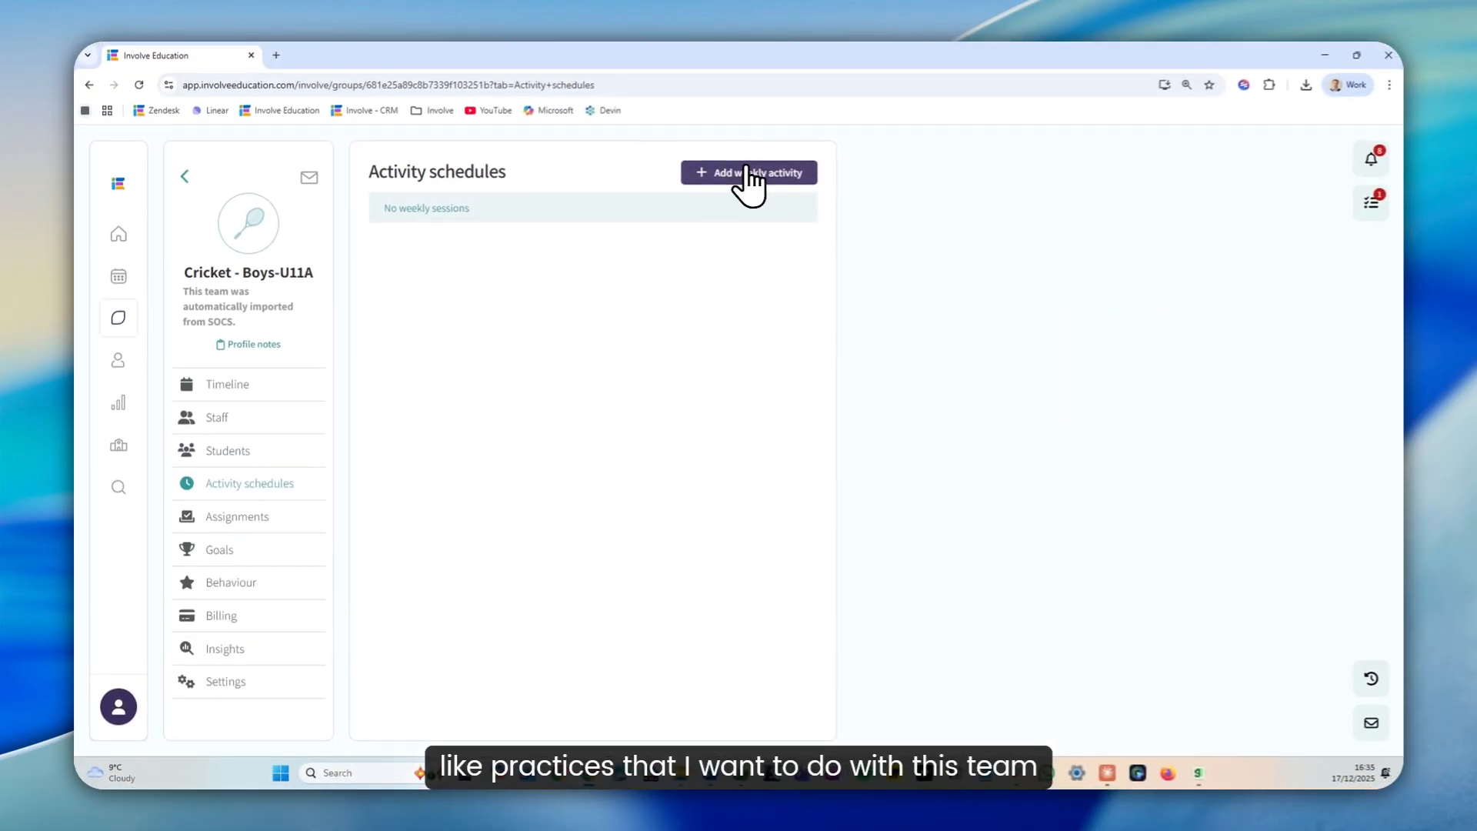
click(746, 172)
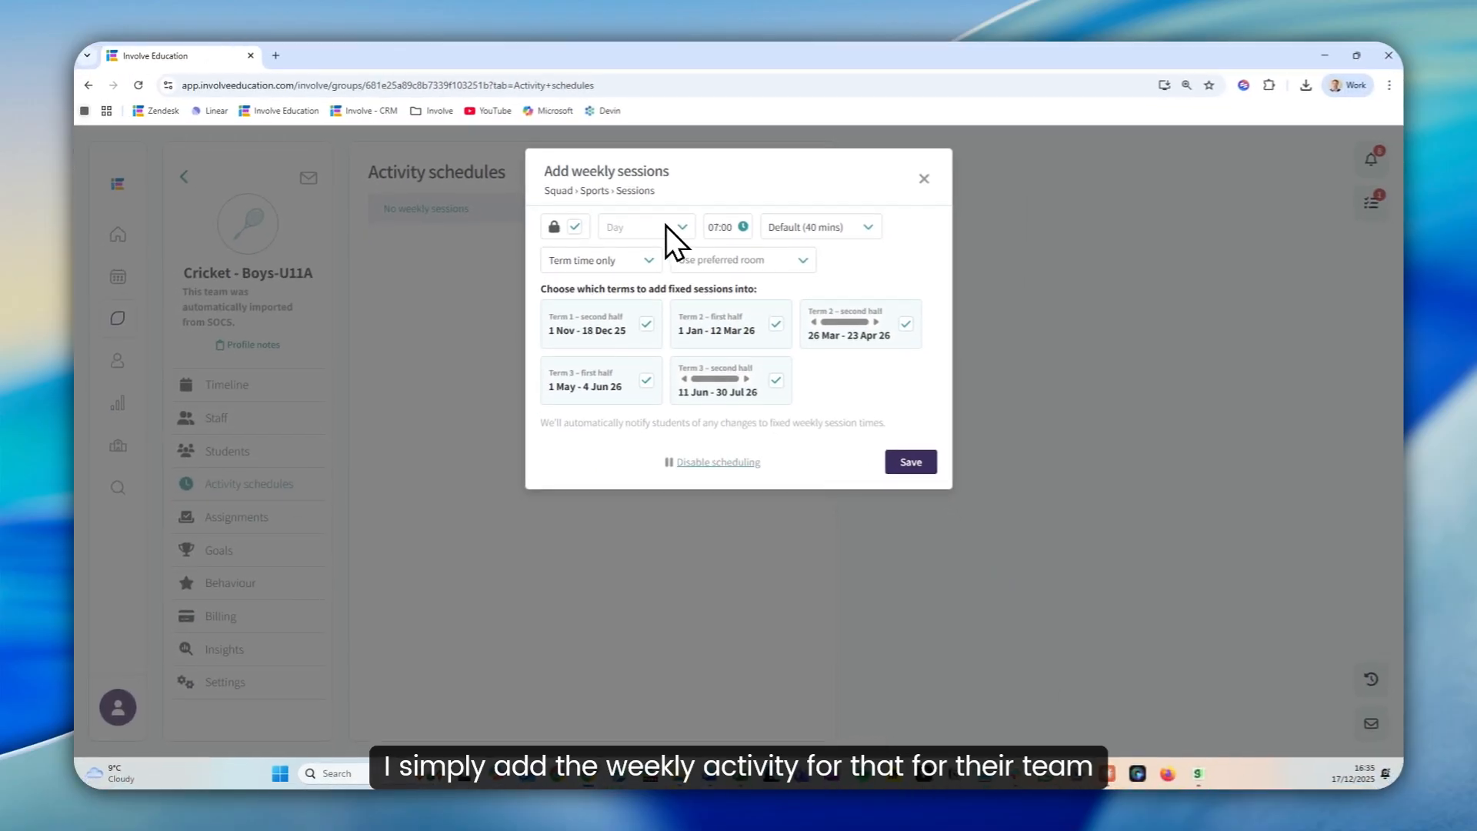
click(923, 180)
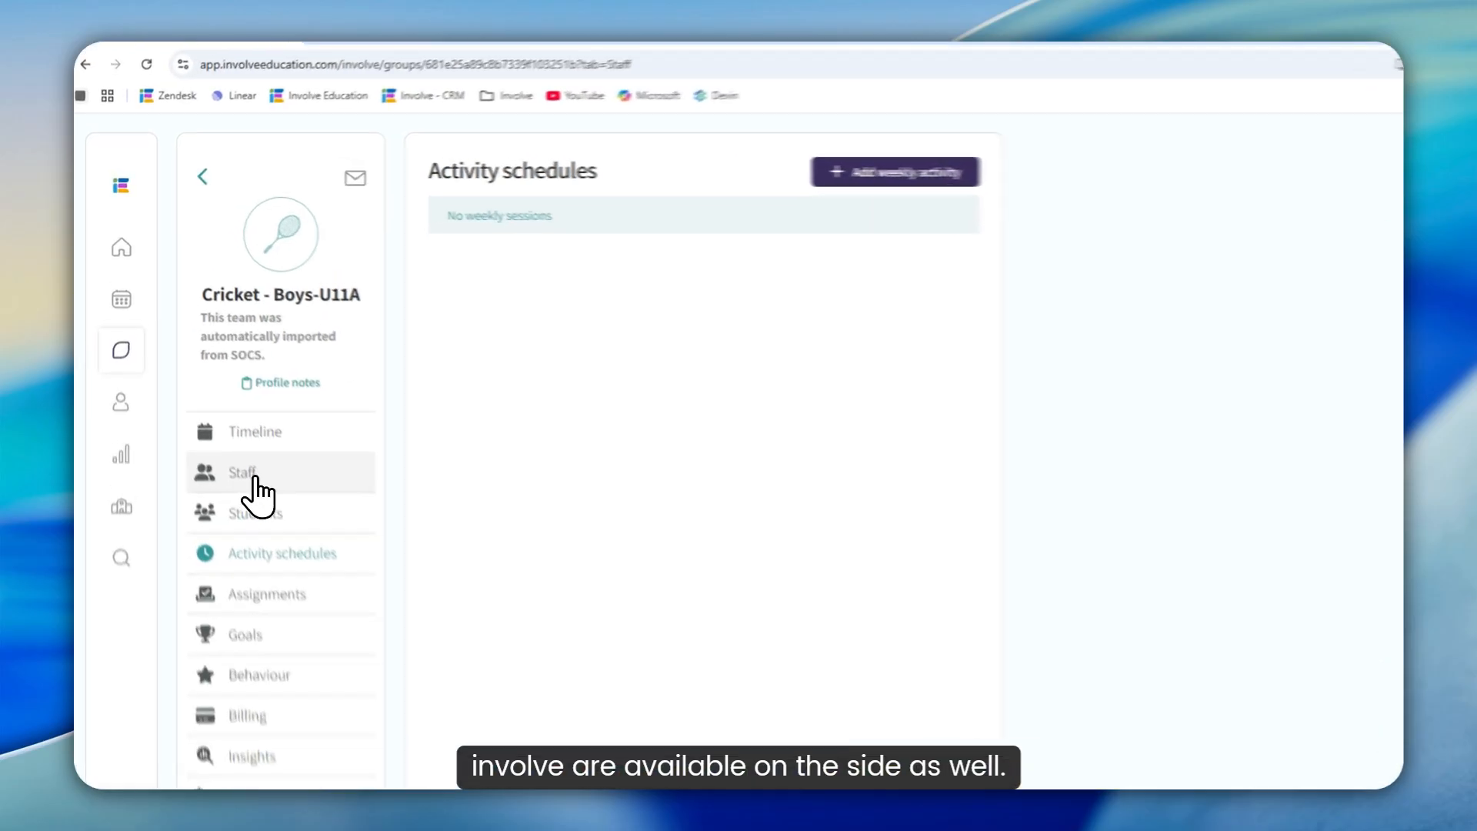
Add the logged-in teacher as a staff member of the Cricket - Boys-U11A pod and save the staff list
click(218, 418)
click(869, 170)
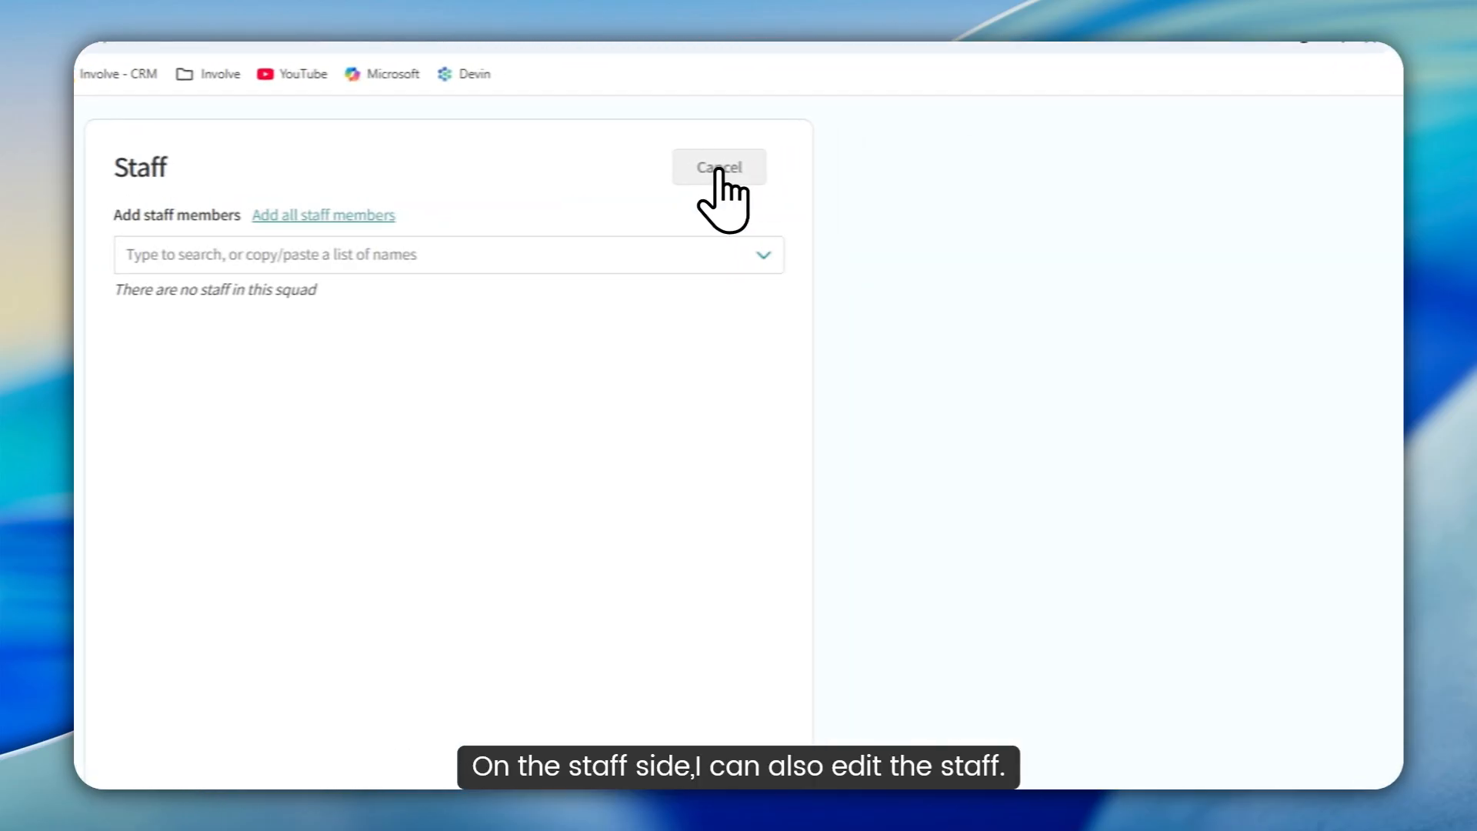
click(620, 269)
text(stu)
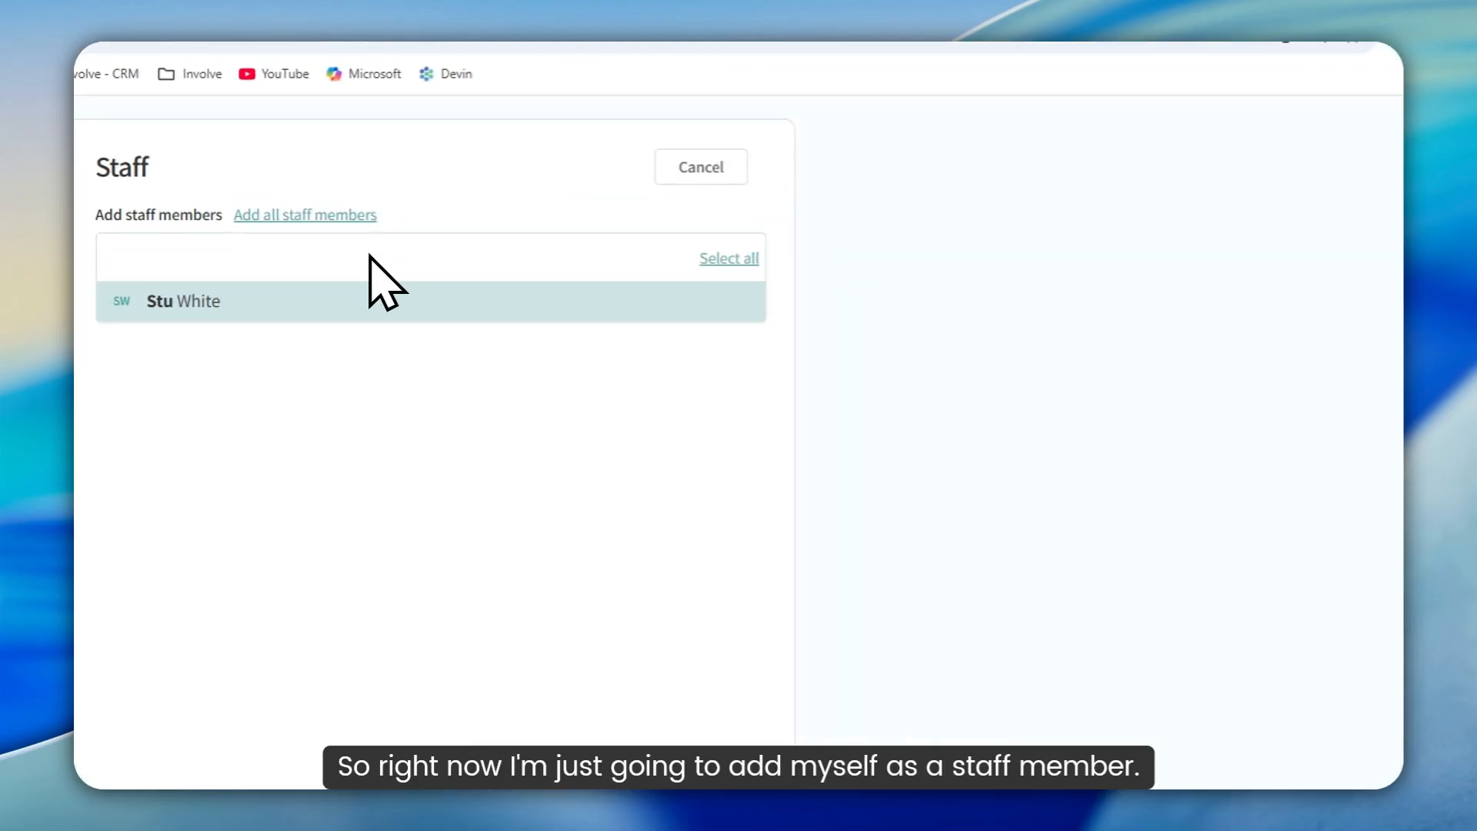
click(320, 300)
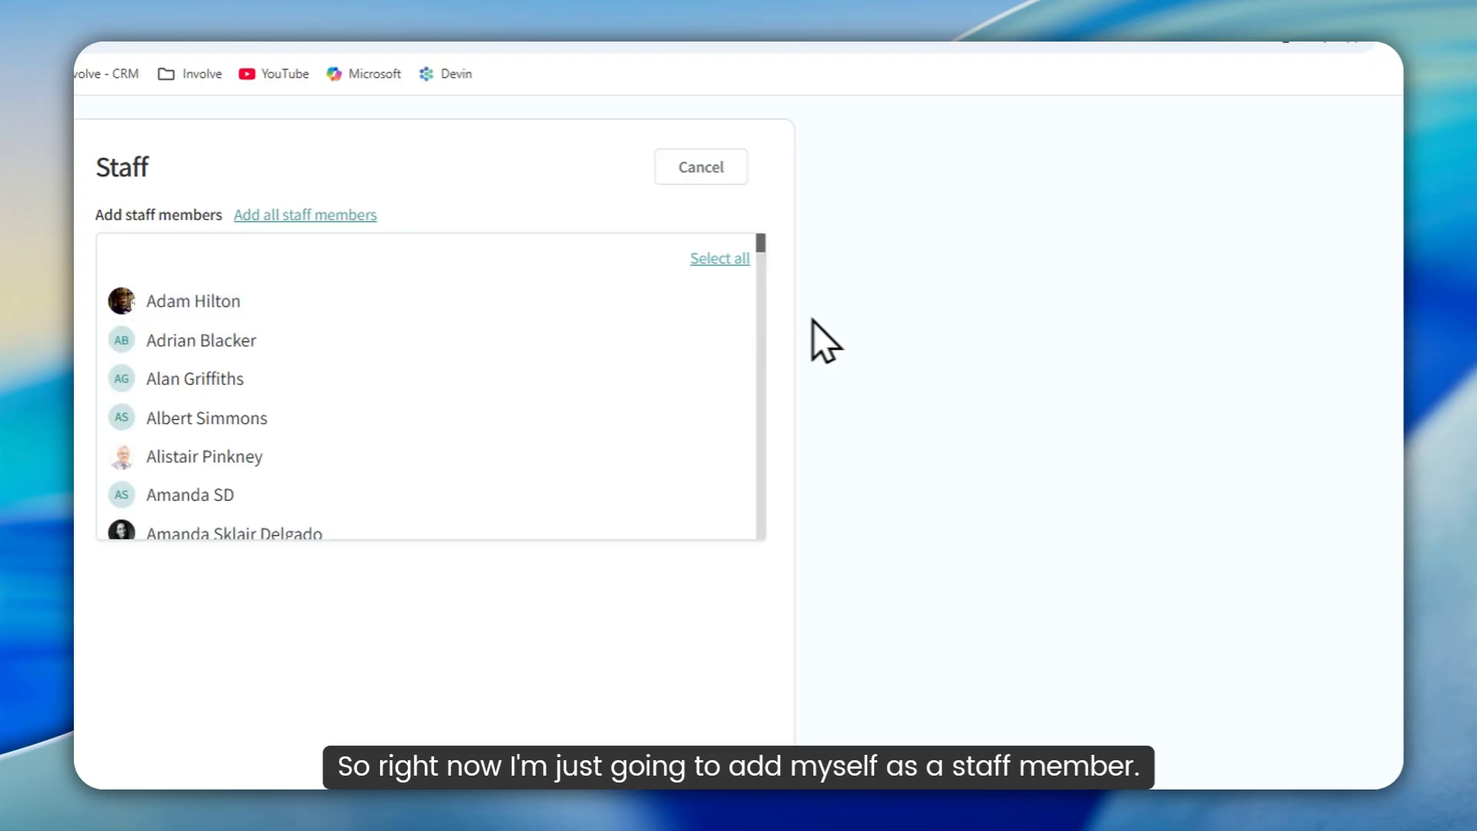
click(814, 340)
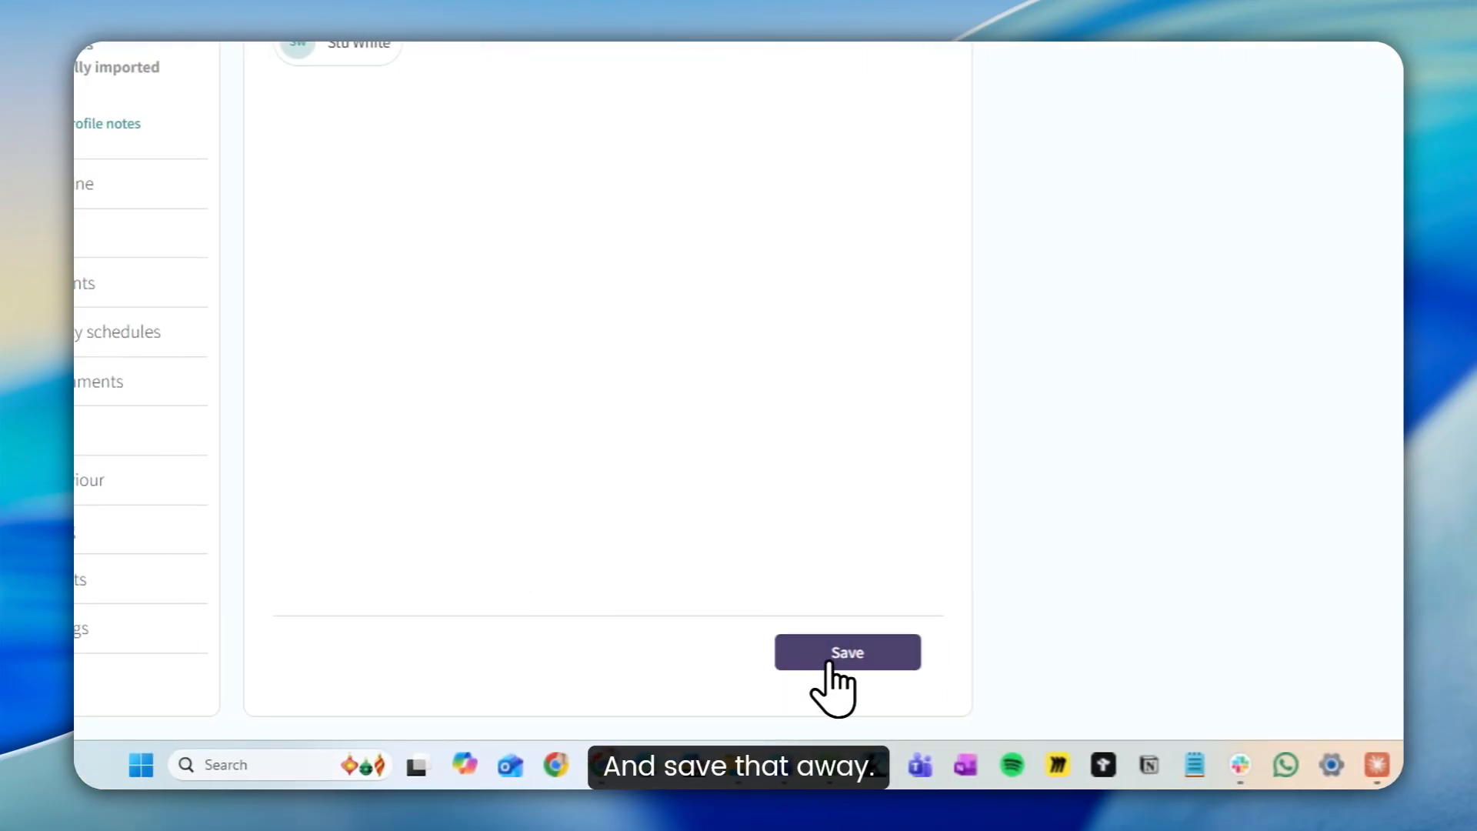
click(846, 651)
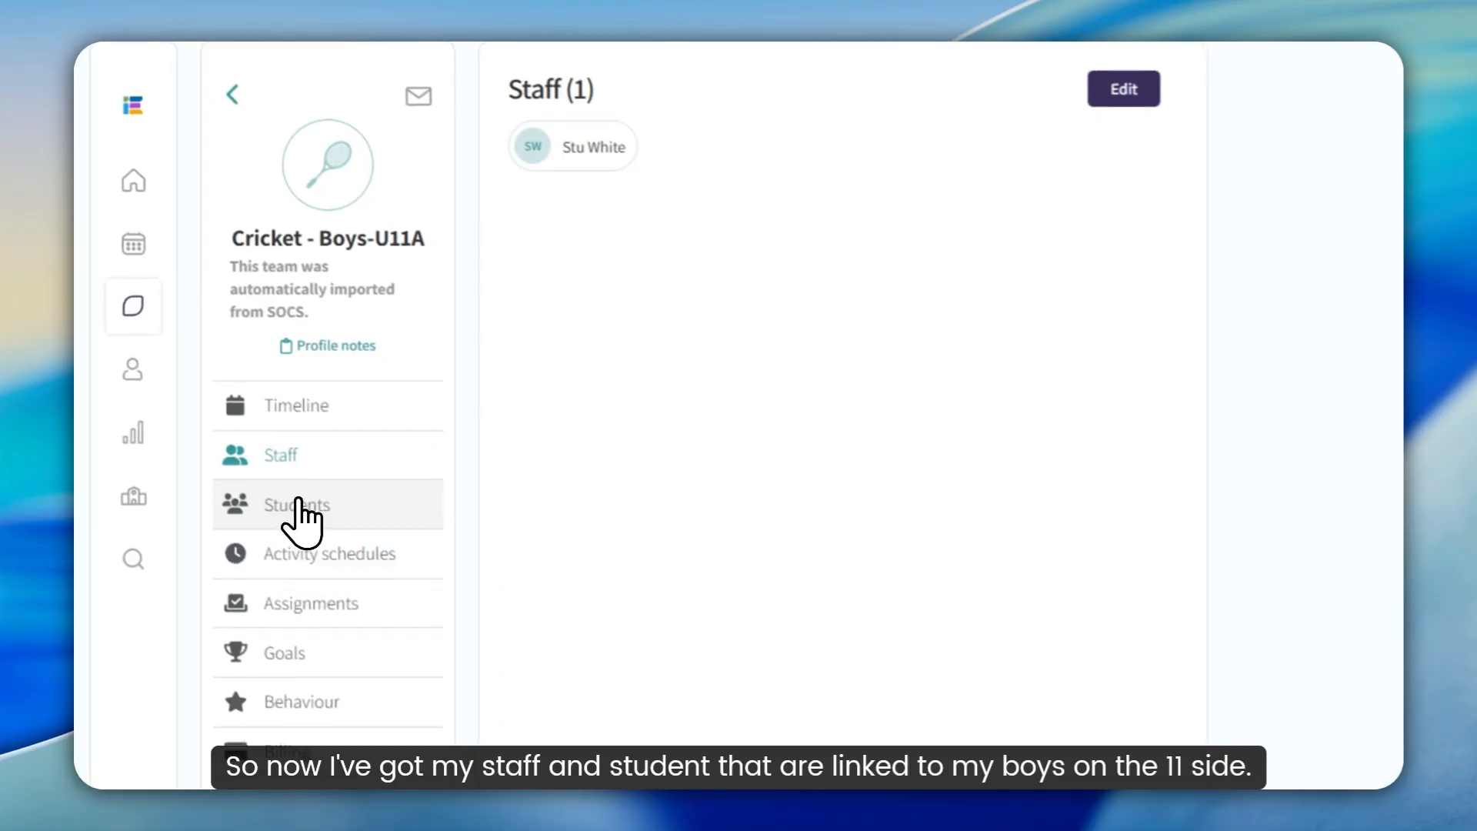
Review the pod's student list and open the Cricket - Boys-U11A vs. Leighton fixture from the pod's timeline
click(300, 511)
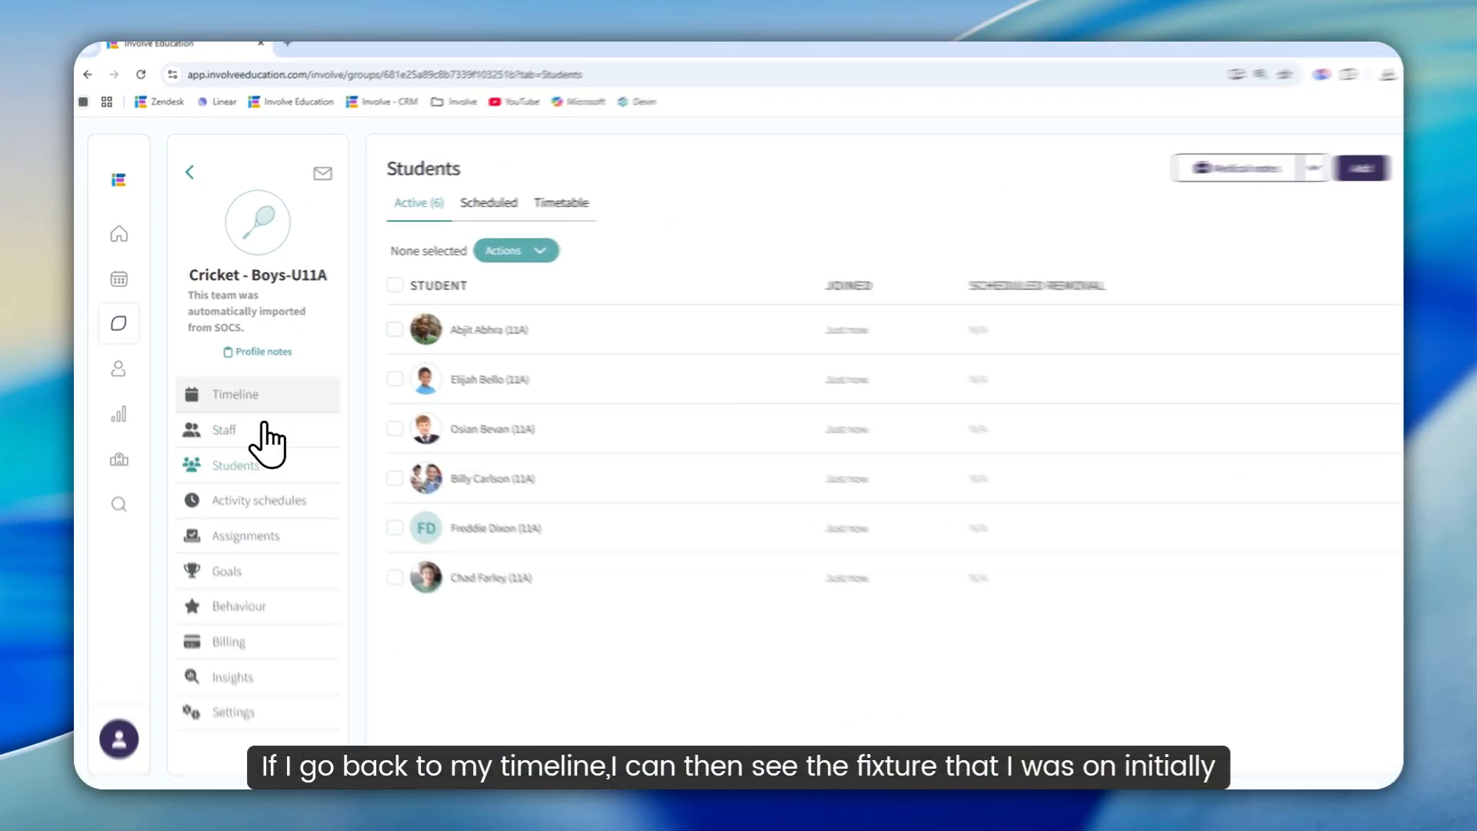
click(253, 395)
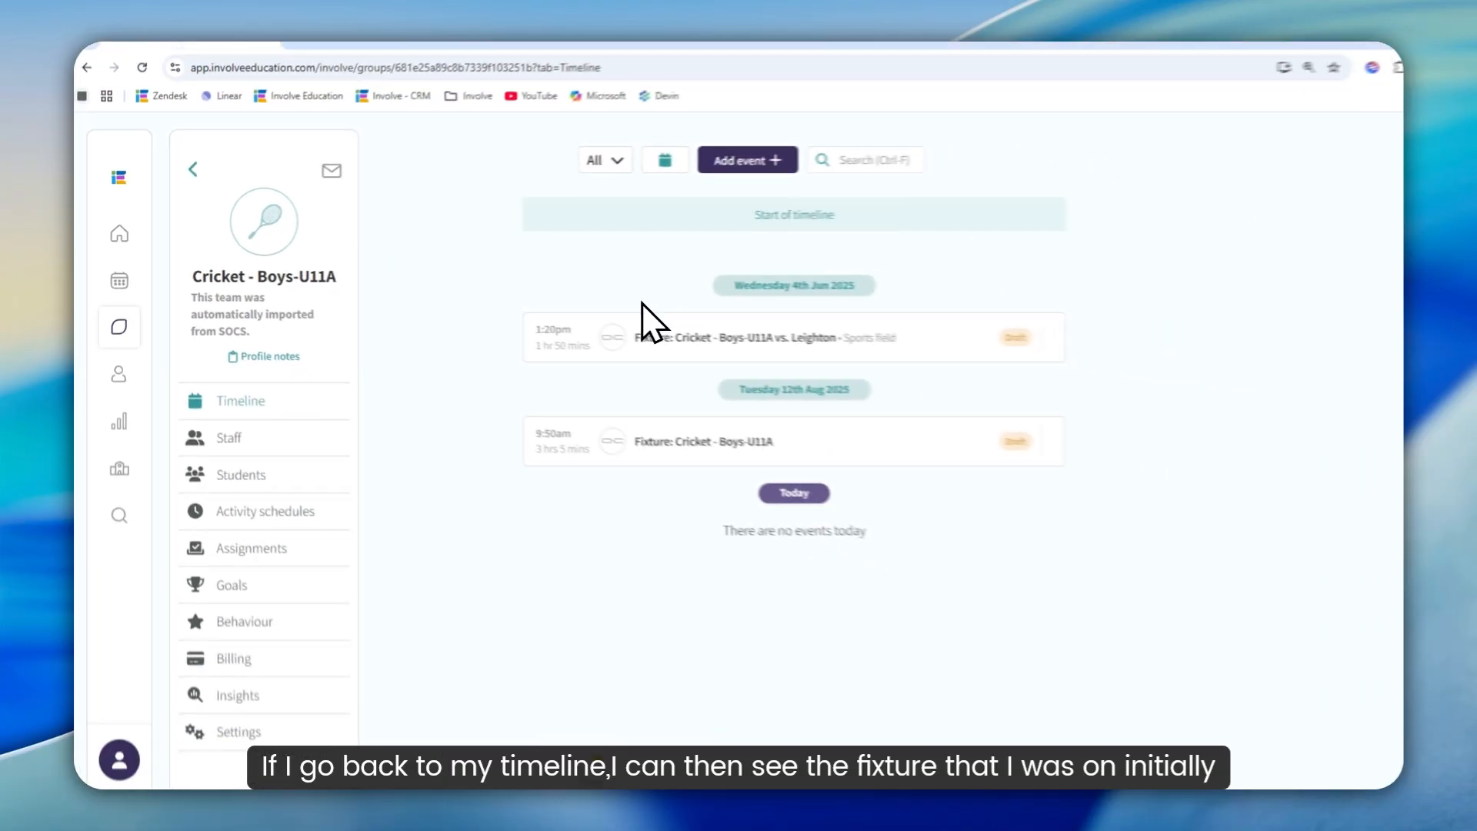
click(773, 339)
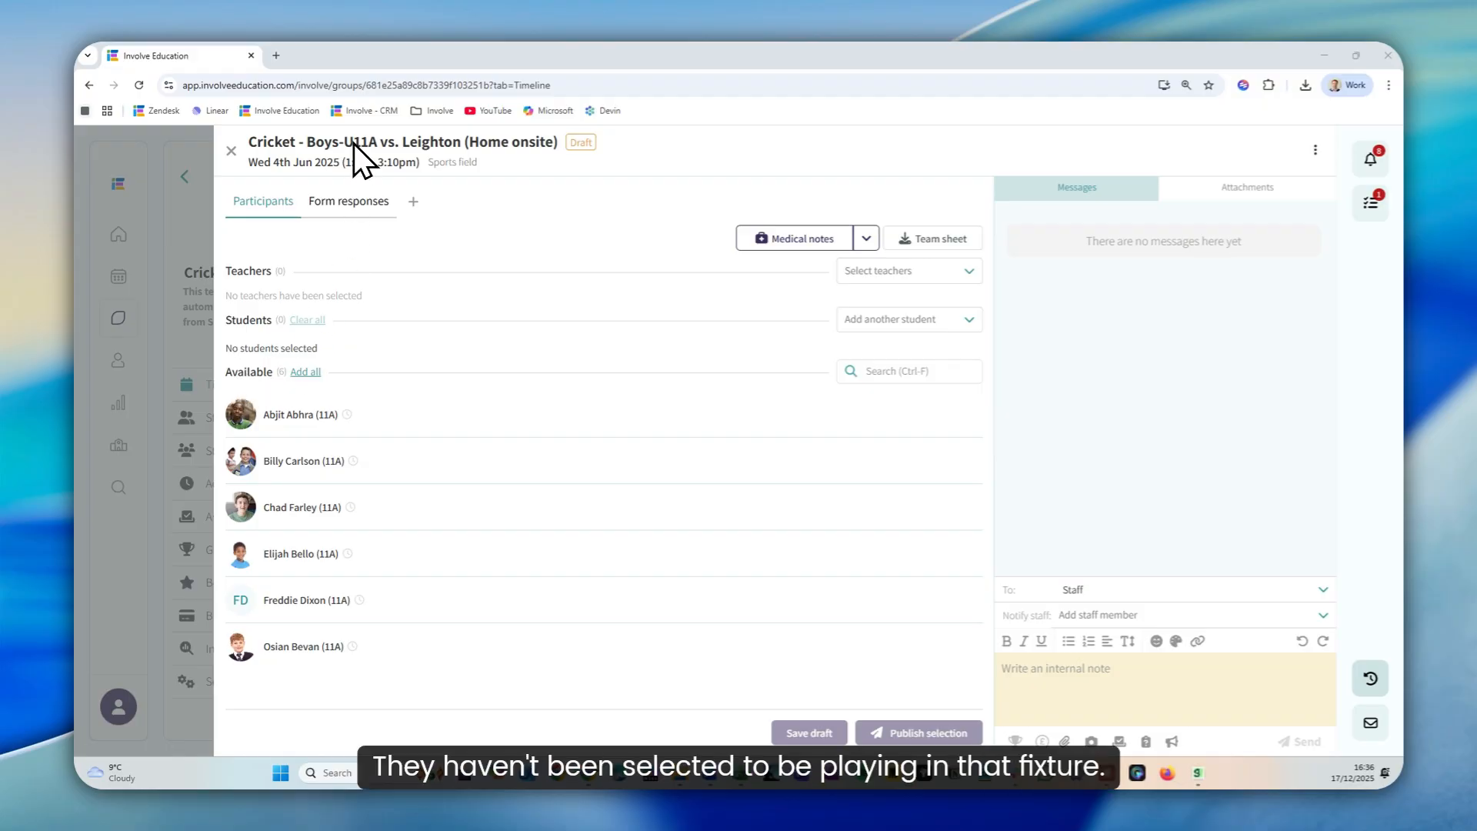
Move the first four available students into the selected students for the Leighton fixture
mouse_move(413, 516)
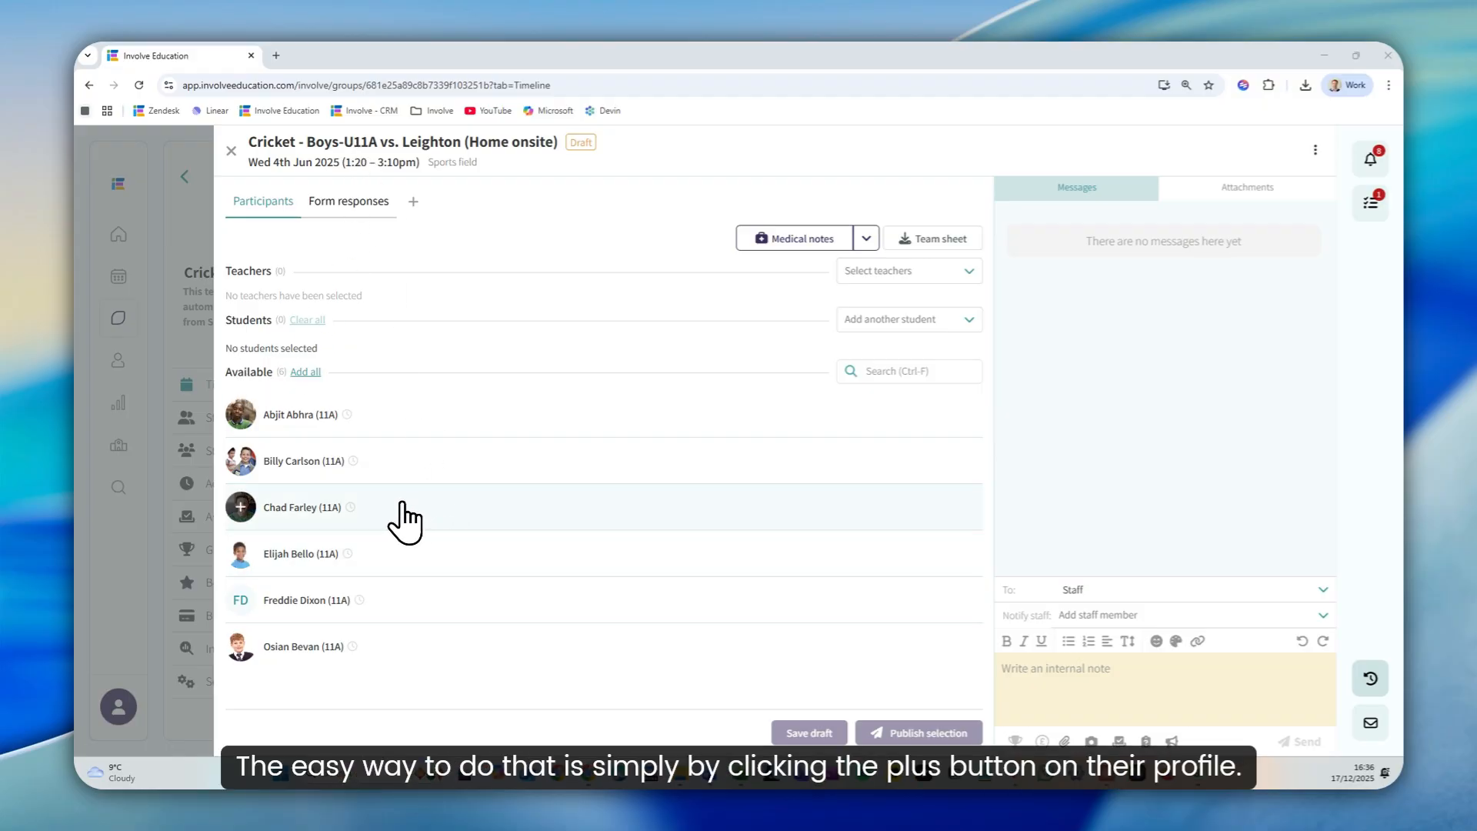
click(240, 414)
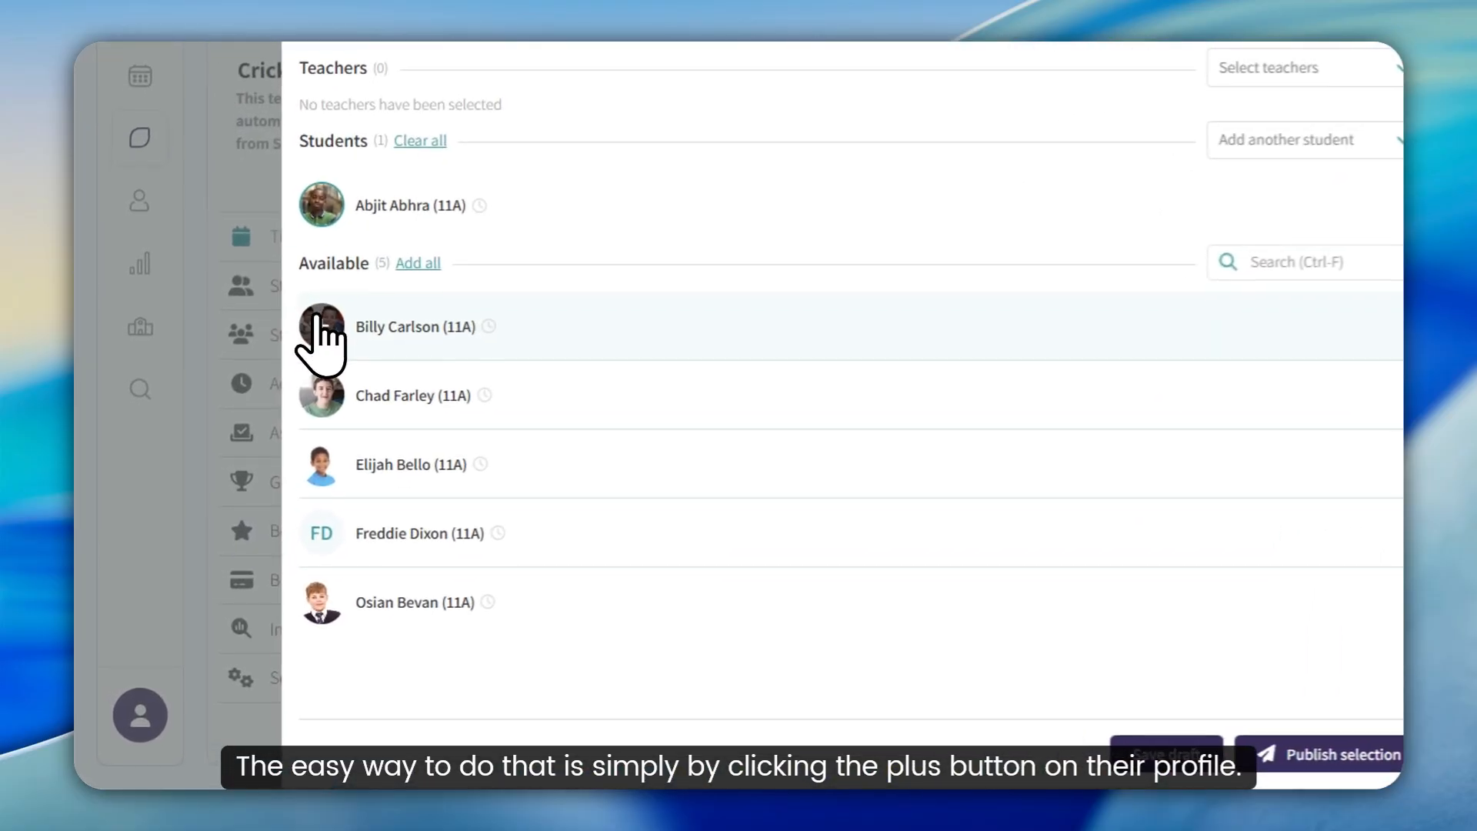
click(240, 442)
click(322, 392)
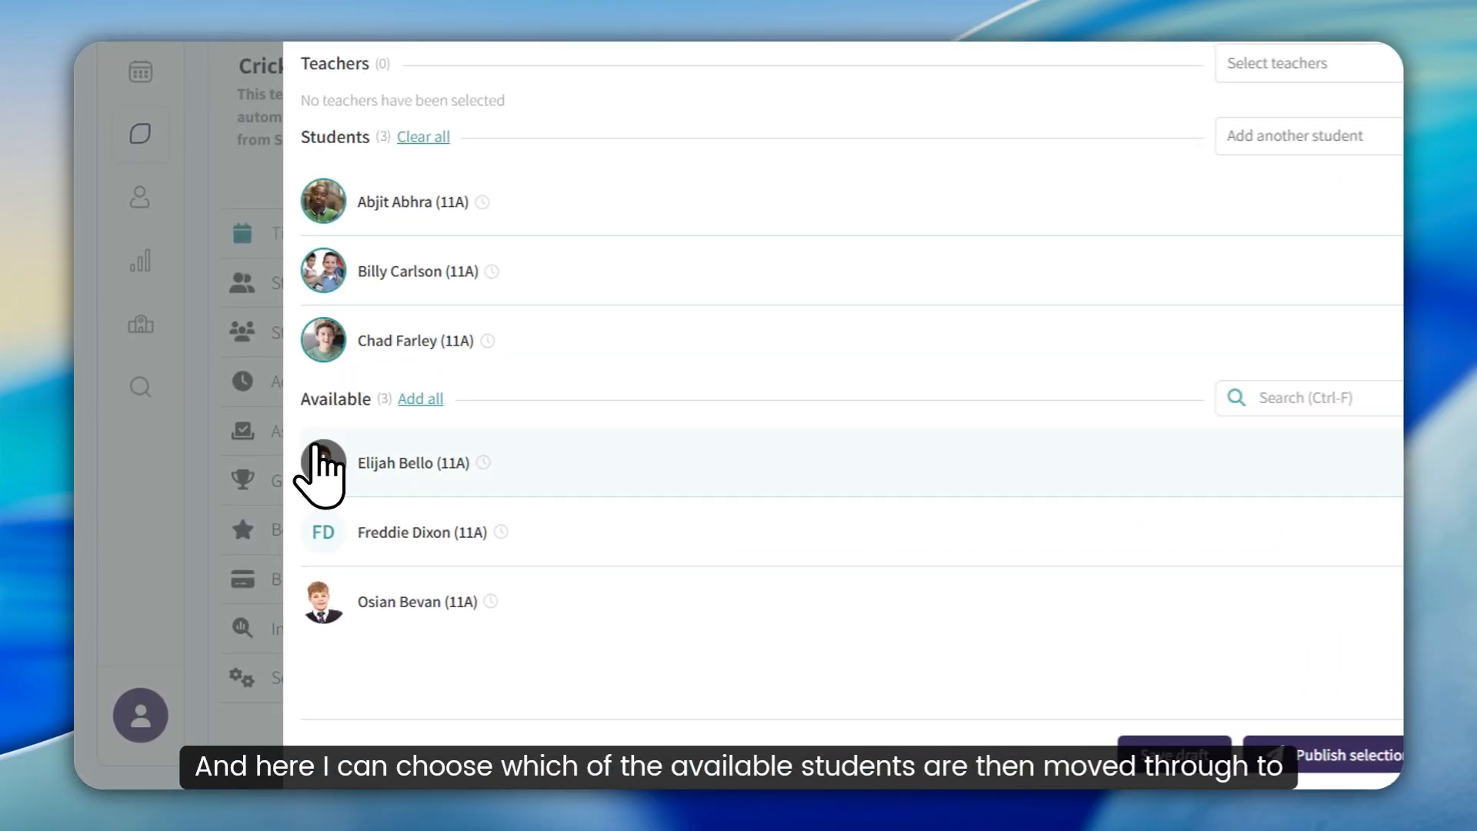
click(322, 459)
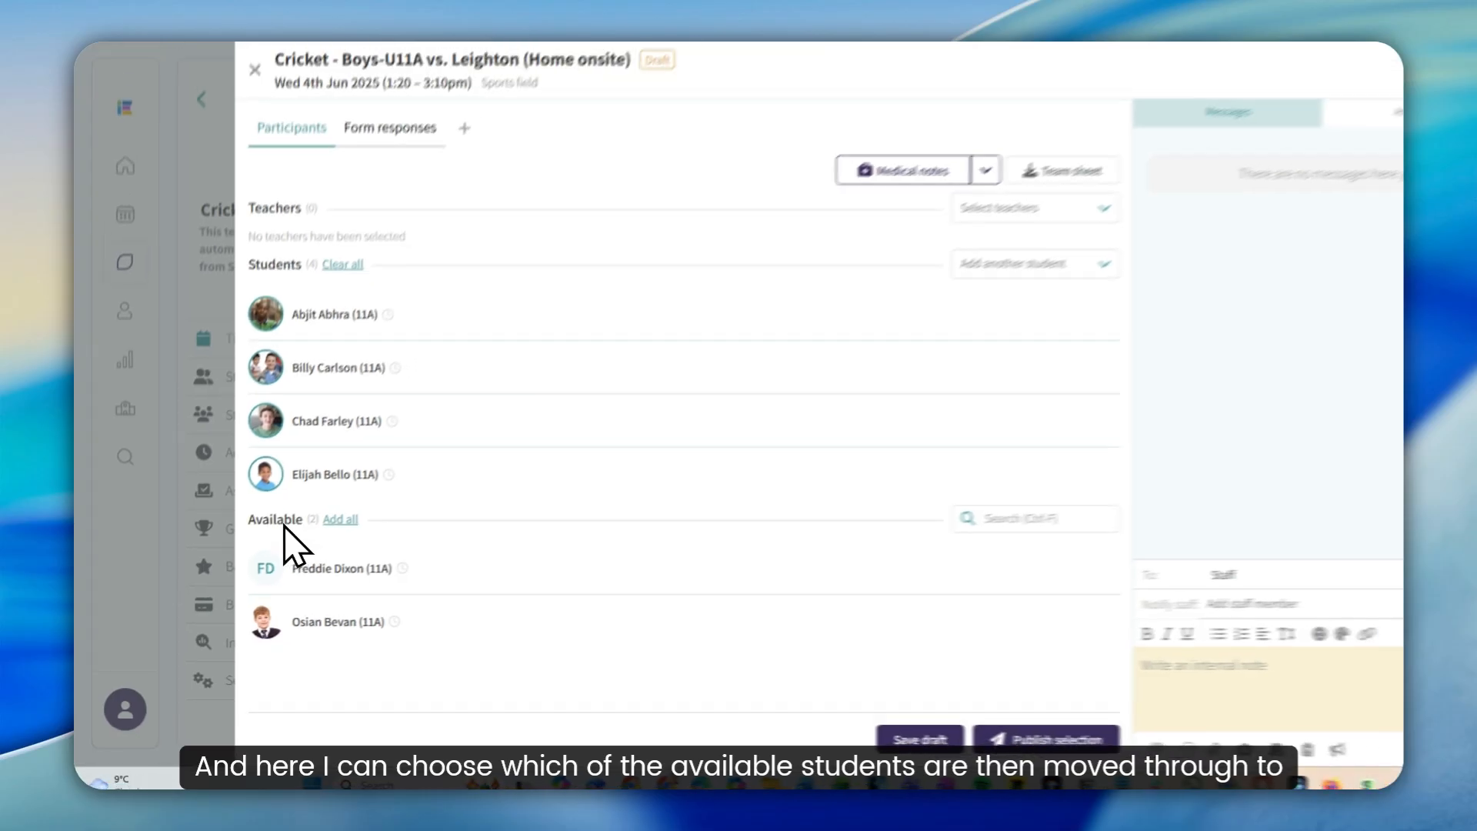